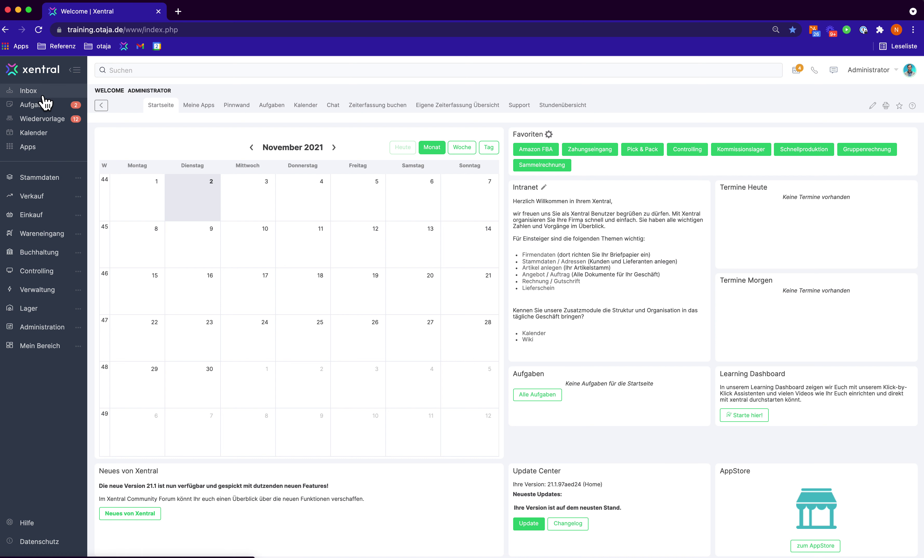
Open Jopp KGaA's Bestellung ticket from the ticket inbox and read the ordered products in its message
left_click(52, 90)
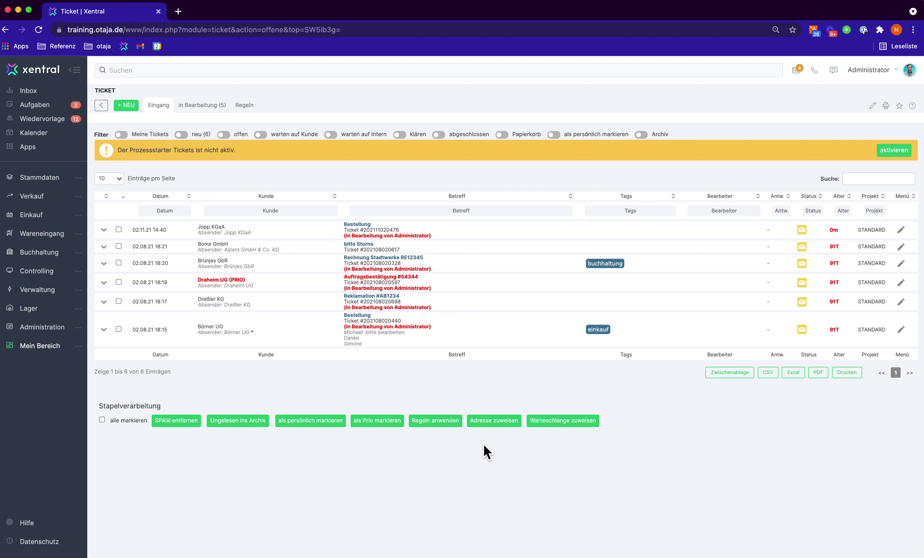
double_click(833, 230)
left_click_drag(197, 227, 251, 228)
left_click(358, 225)
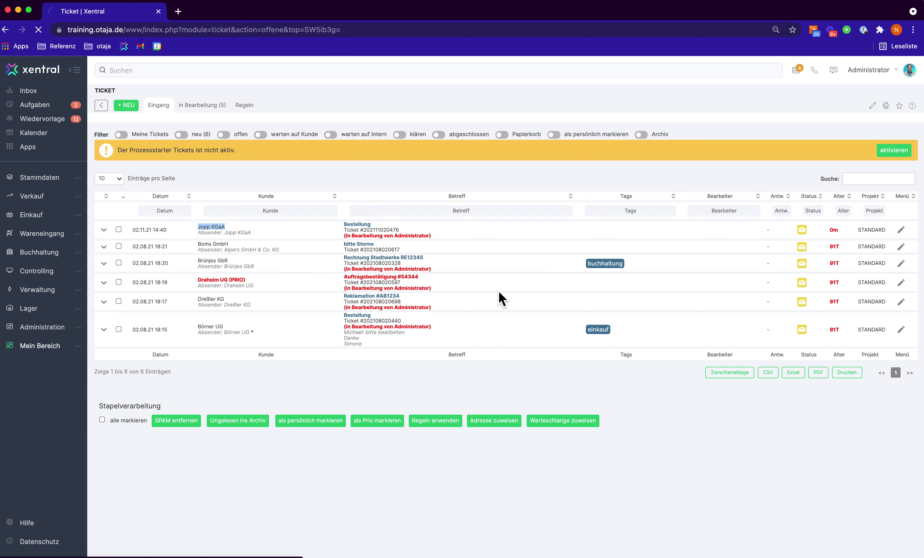
scroll(500, 299, "down", 5)
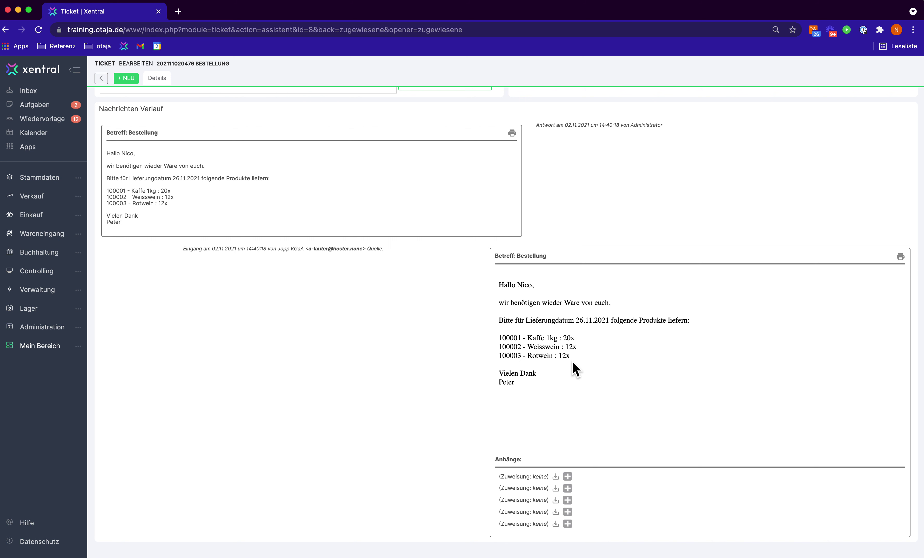
scroll(575, 368, "up", 5)
scroll(576, 368, "down", 3)
scroll(576, 369, "up", 3)
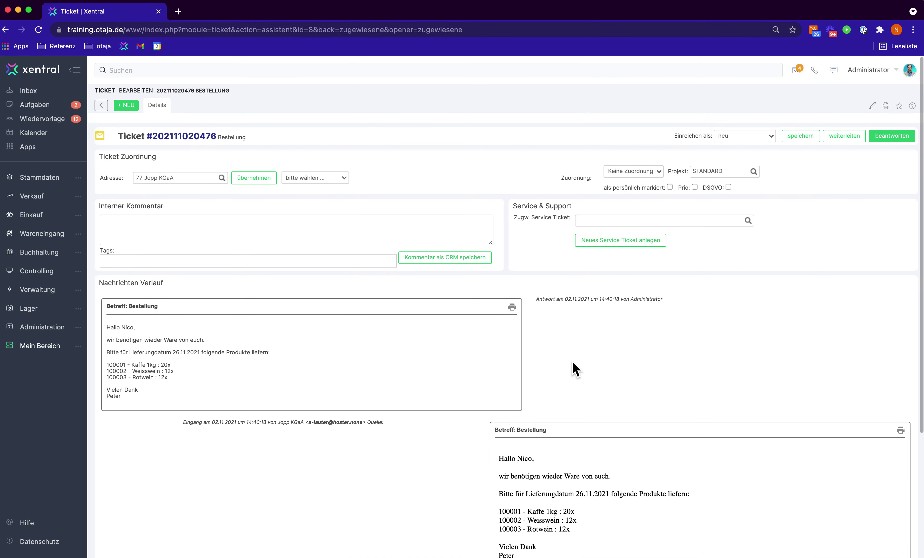
scroll(551, 465, "down", 5)
scroll(551, 463, "up", 5)
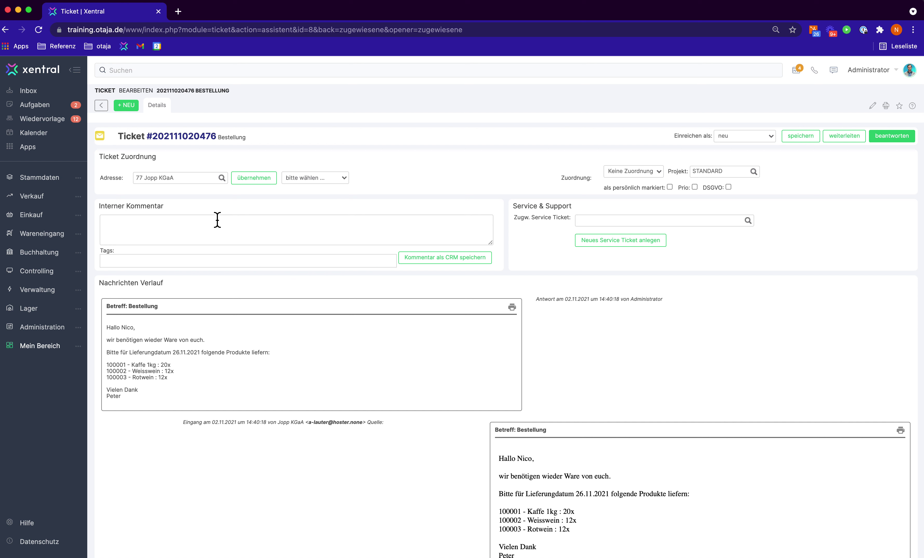
Open the customer address record assigned to the ticket using the Zur Adresse option
left_click(149, 179)
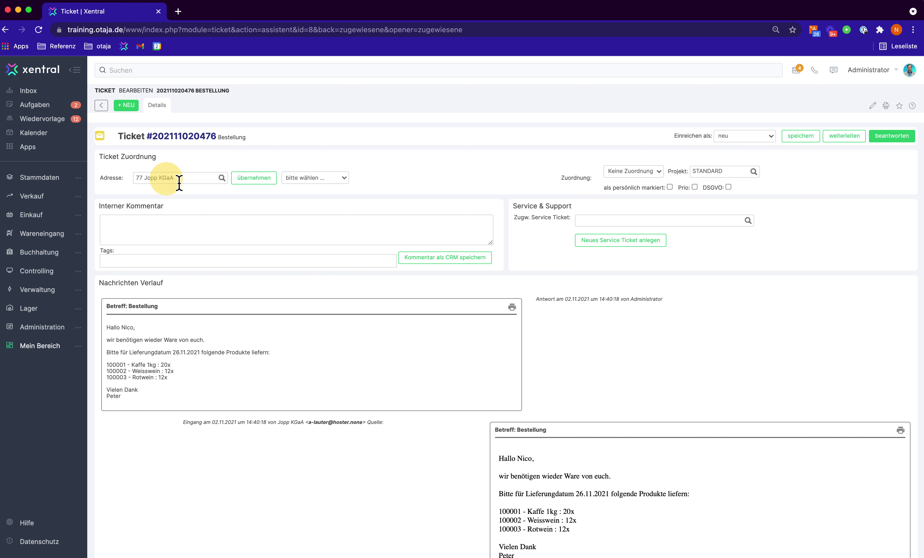
left_click_drag(196, 181, 131, 180)
left_click(310, 179)
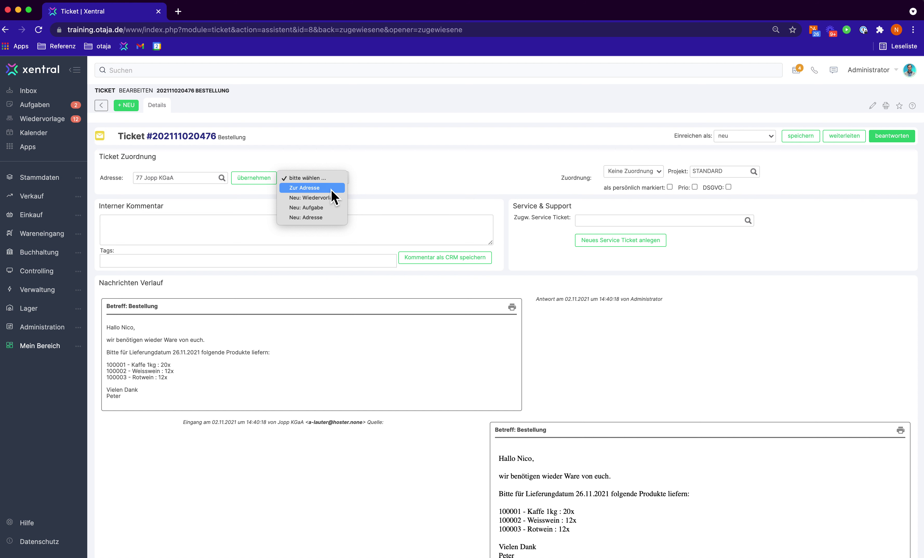
left_click(312, 187)
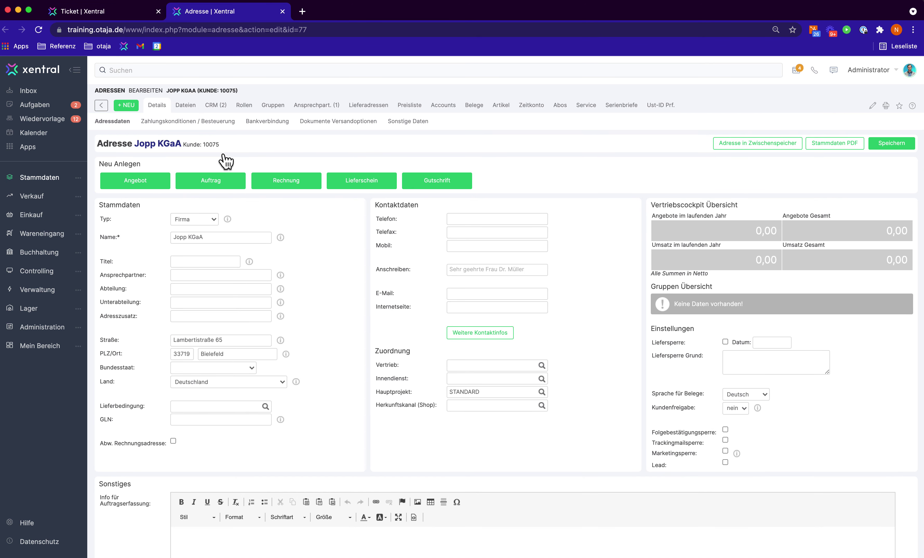
Compare the ticket with the address record and create a new Auftrag for this customer
left_click(108, 15)
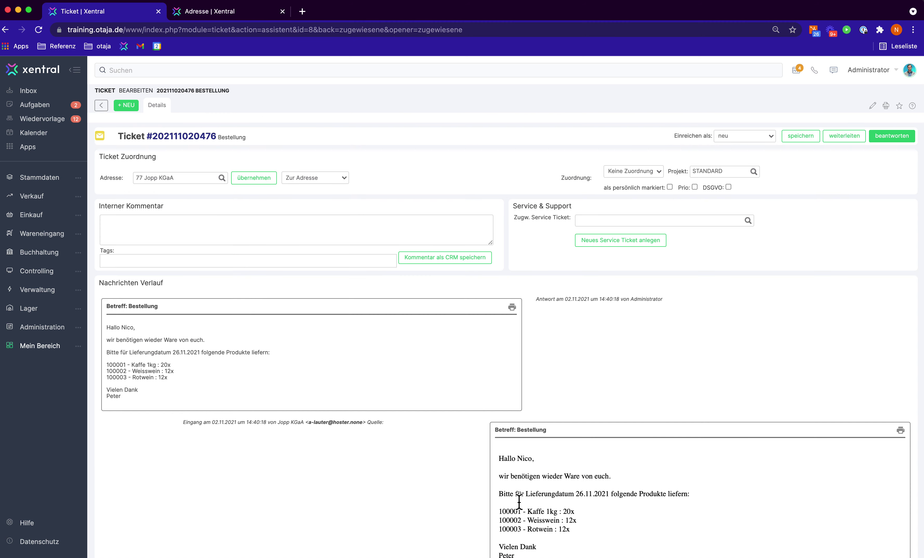
left_click(246, 15)
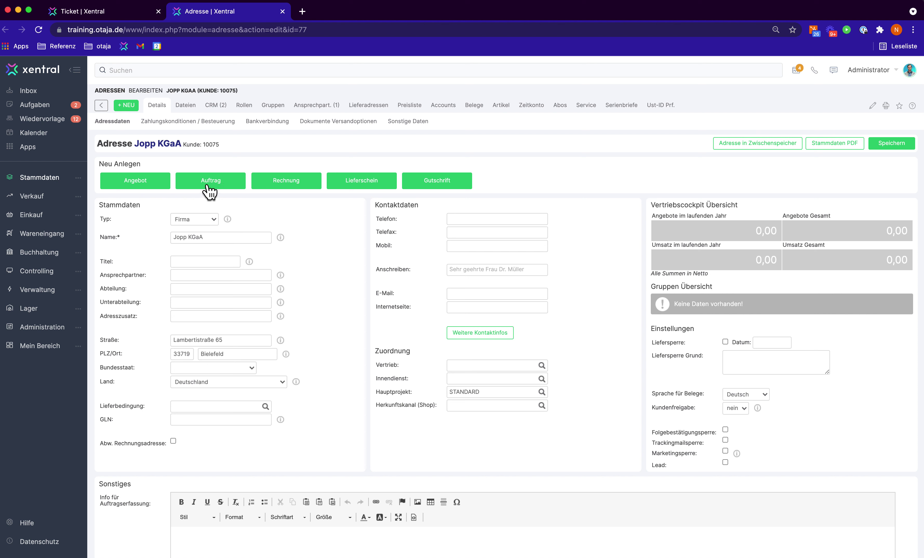
left_click(220, 184)
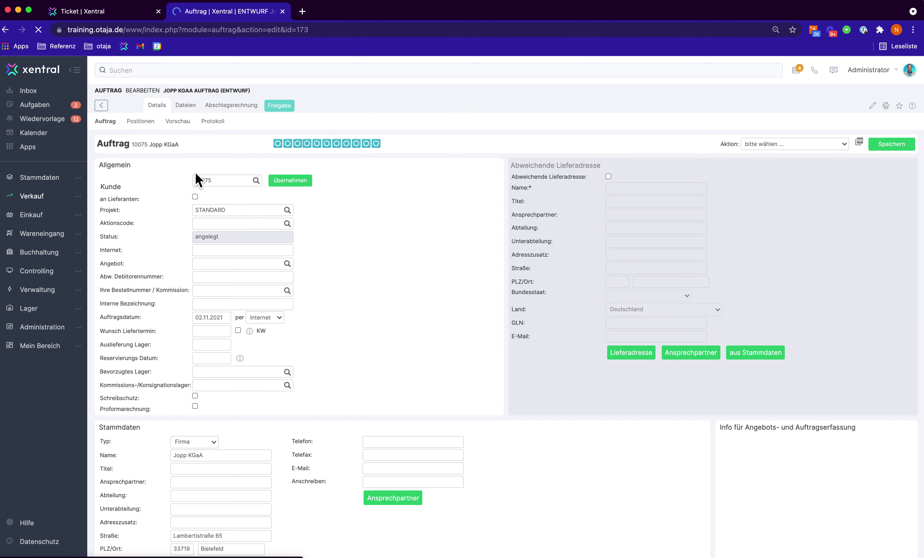
Assign the new order to the project B2B and save it
scroll(280, 444, "down", 2)
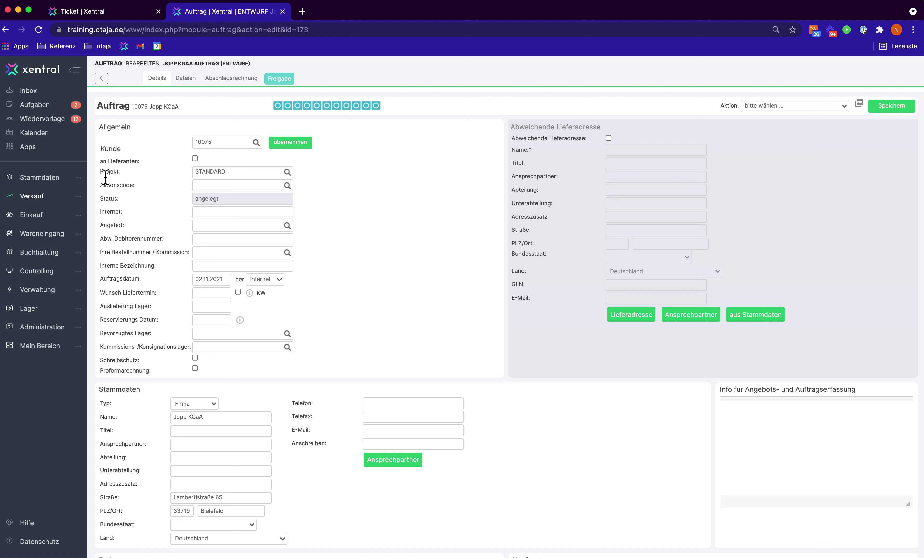
left_click_drag(103, 171, 145, 173)
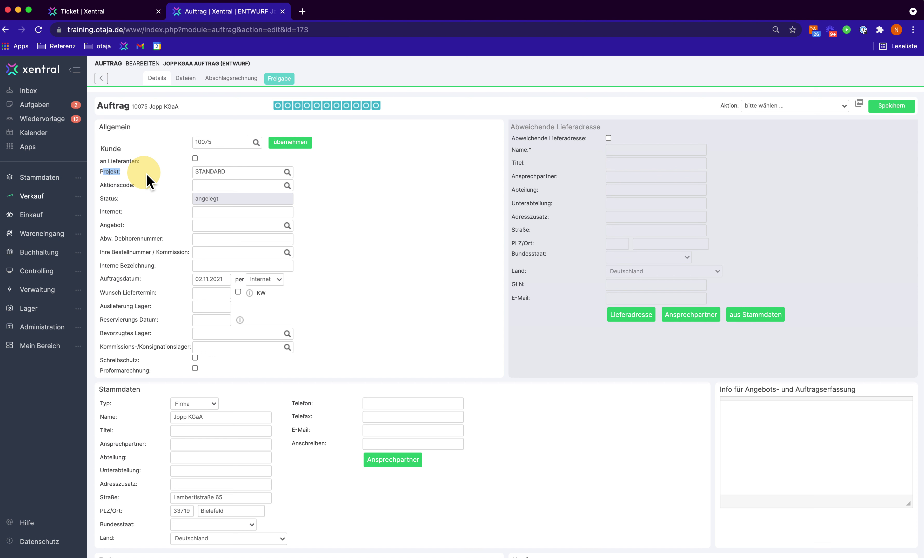
double_click(232, 171)
type("b")
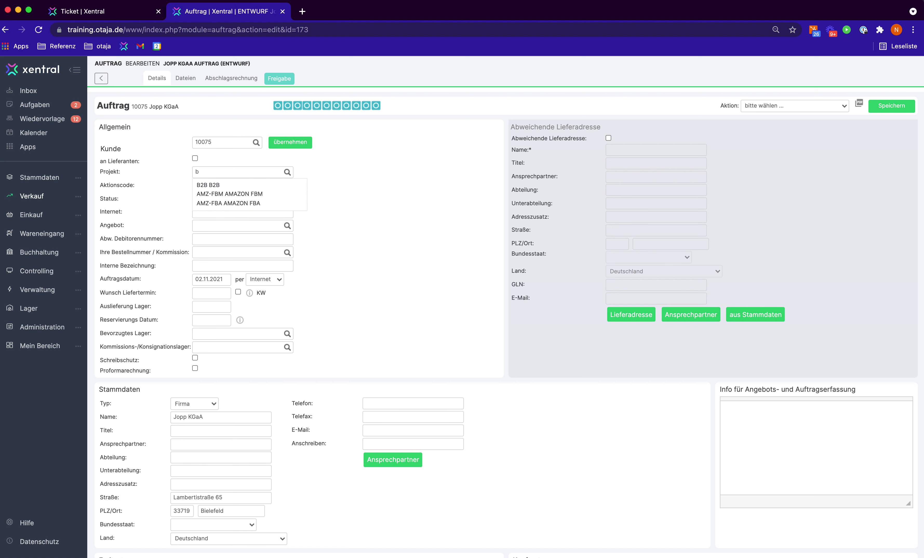
left_click(224, 184)
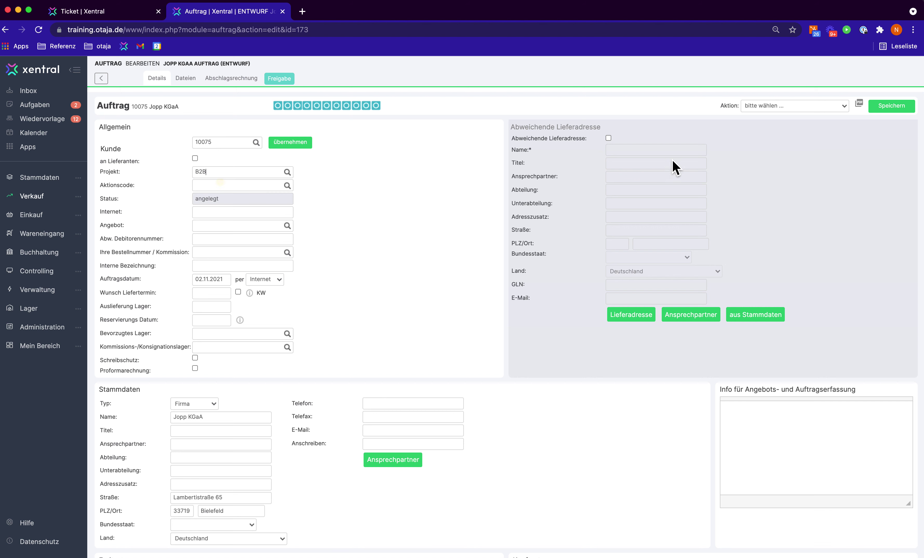
left_click(887, 117)
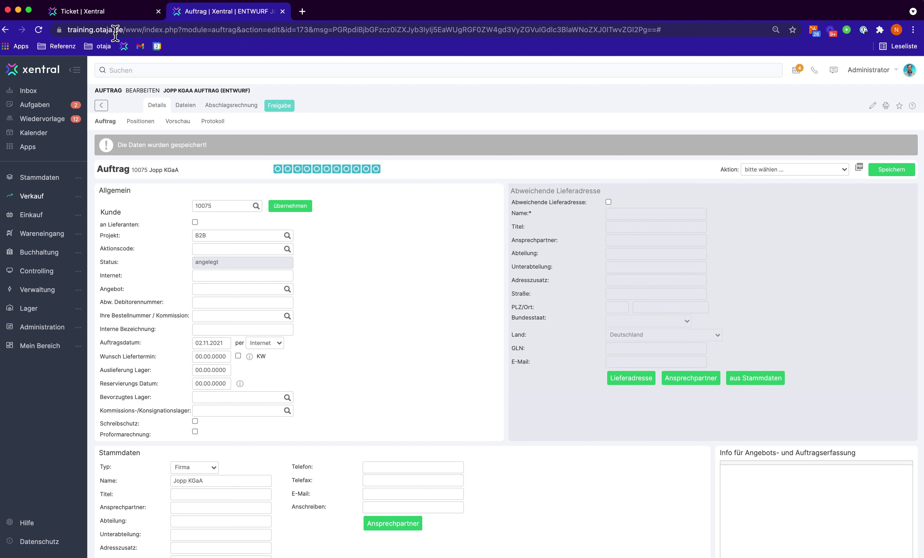
Look up the requested delivery date in the ticket message and set the order's Wunsch Liefertermin to 26.11.2021
scroll(222, 329, "down", 2)
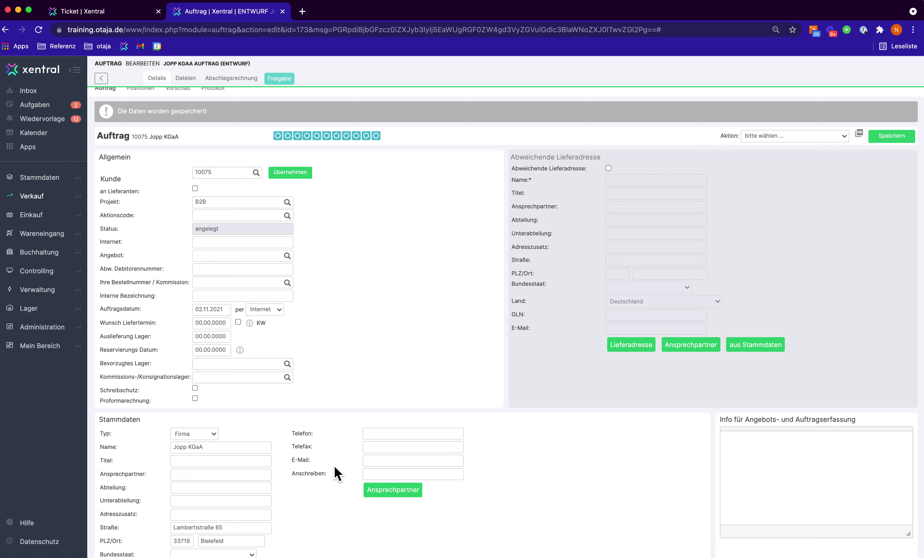
scroll(217, 213, "up", 2)
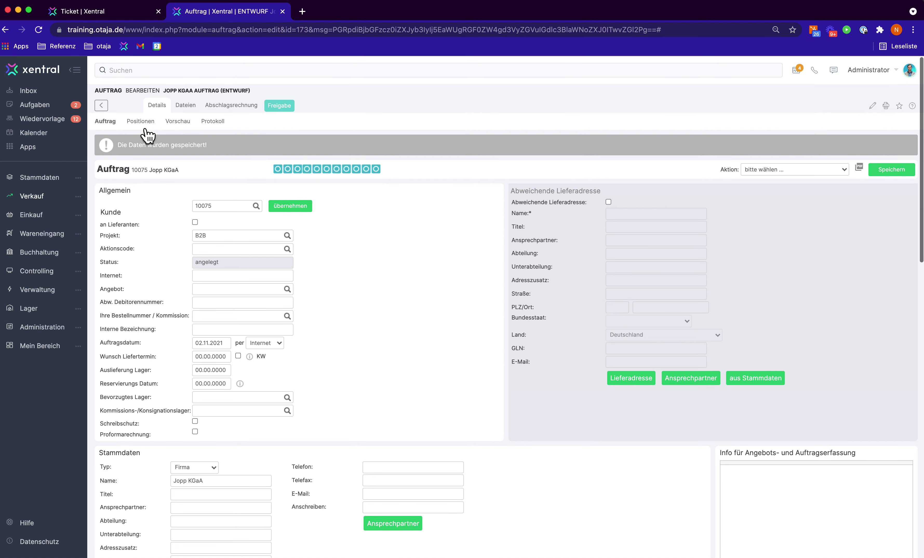
left_click(121, 11)
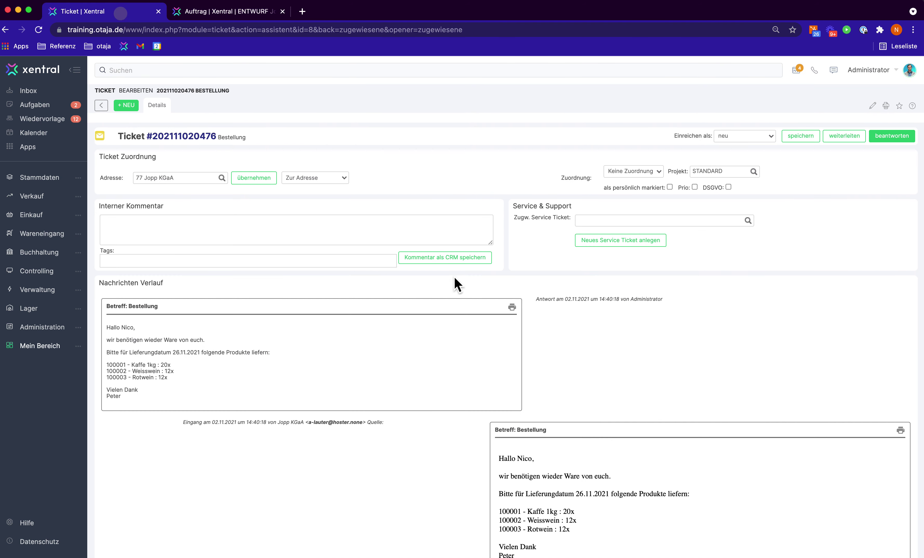
left_click(248, 11)
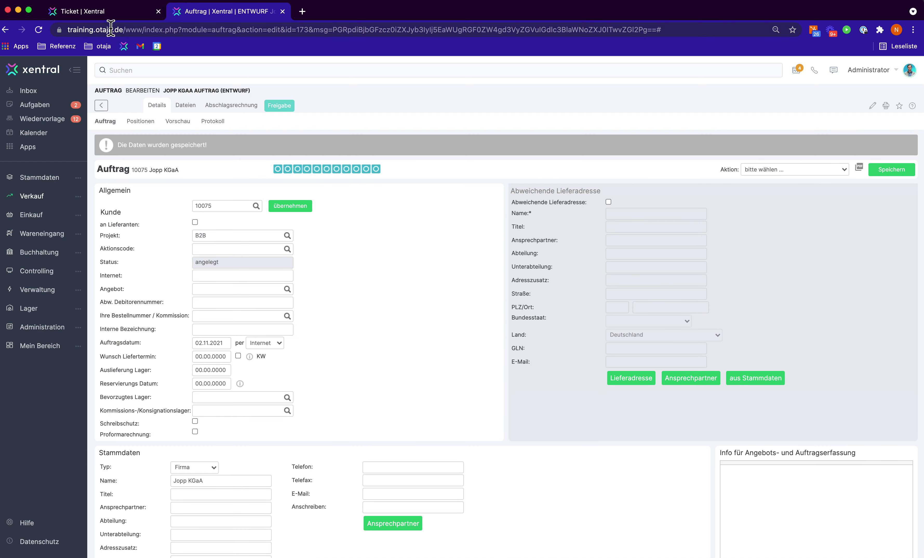
left_click(107, 11)
scroll(518, 309, "down", 5)
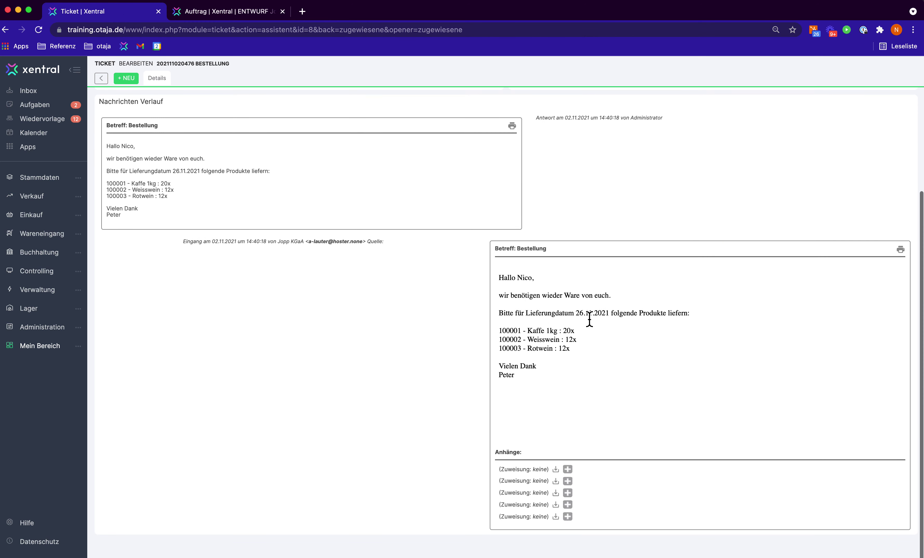
left_click_drag(576, 313, 608, 313)
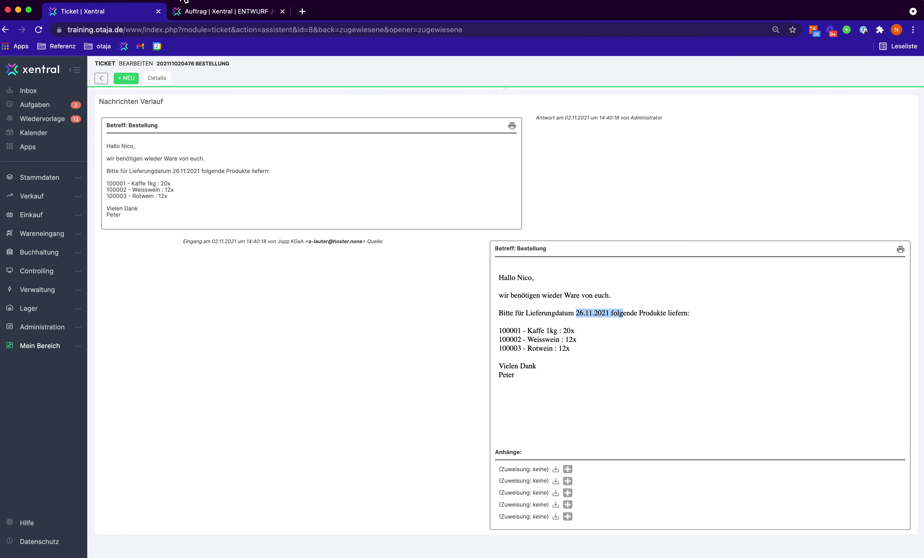
left_click(203, 12)
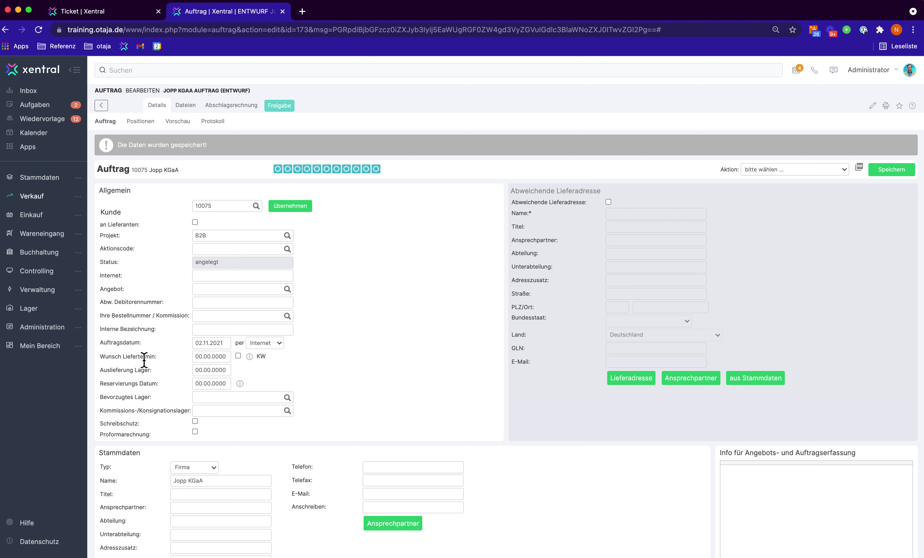
left_click(199, 356)
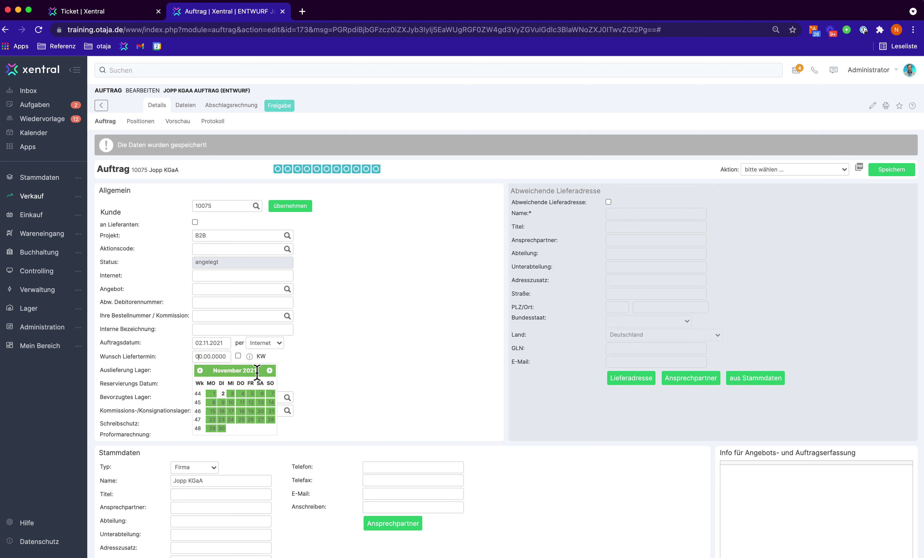
left_click(254, 423)
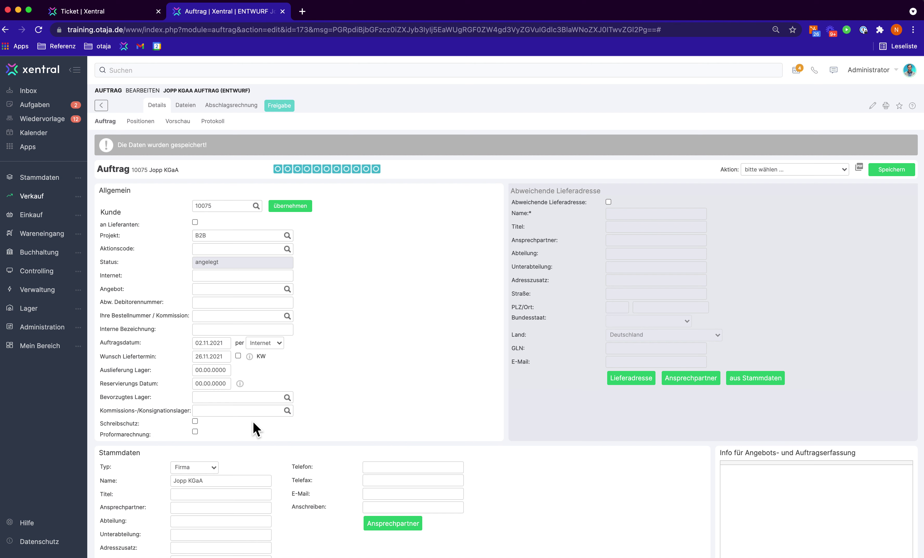
Set the order's Auslieferung Lager date to 23.11.2021, ahead of the requested delivery date
left_click(212, 369)
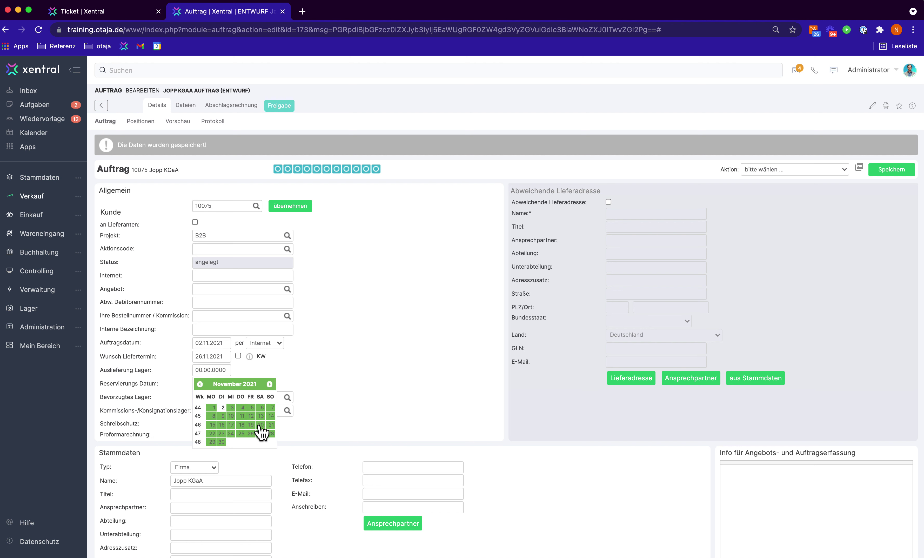
left_click(225, 433)
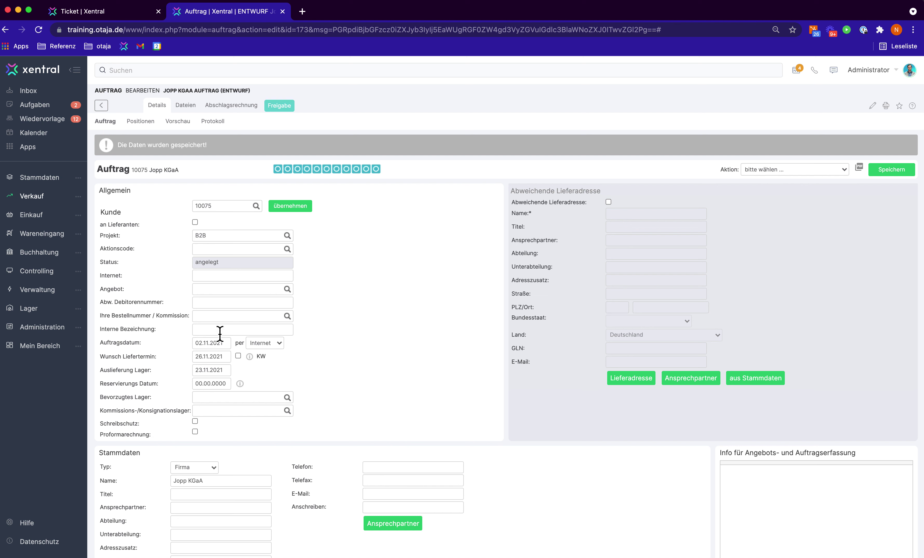
left_click(206, 372)
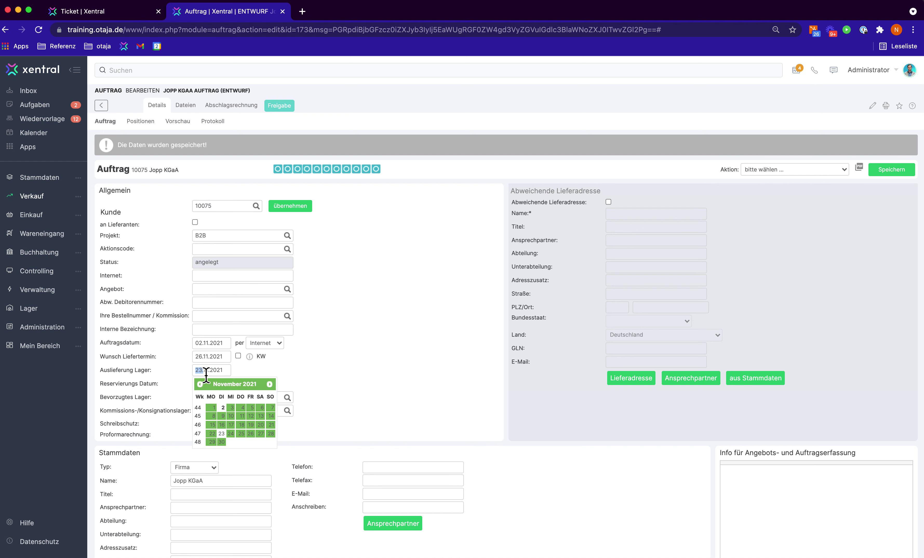
left_click_drag(198, 356, 227, 362)
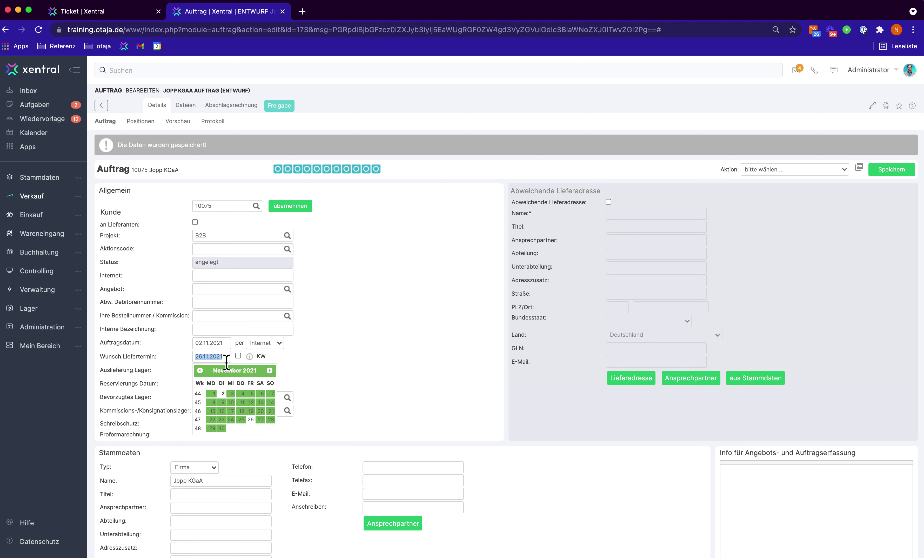
left_click(327, 367)
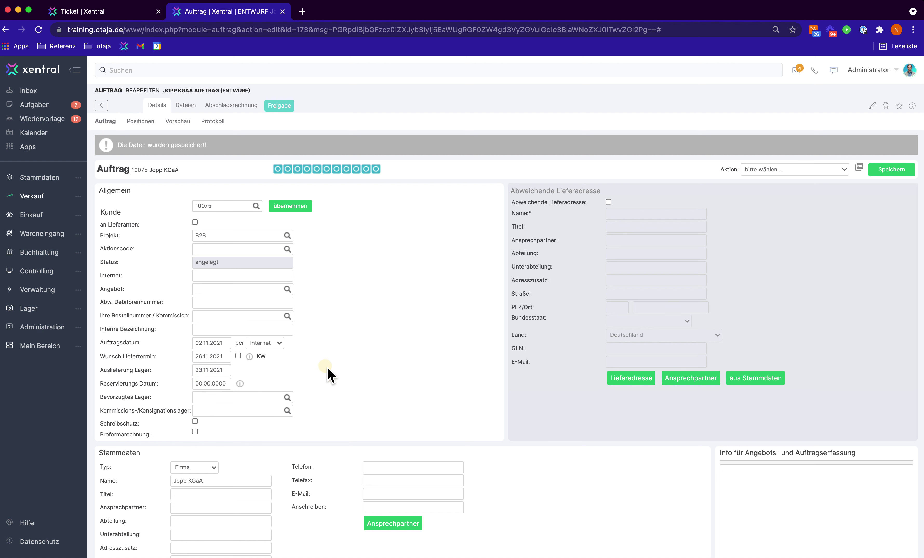
left_click(238, 356)
scroll(263, 365, "down", 2)
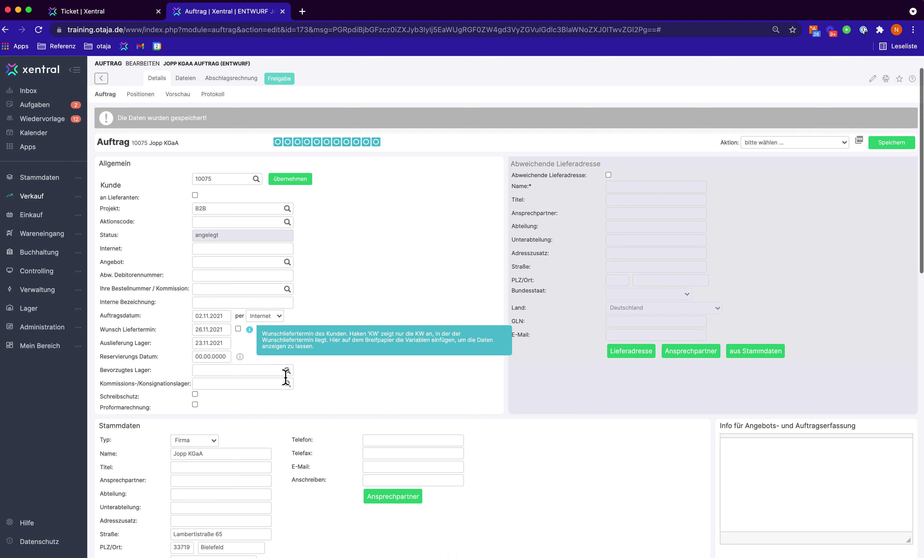
Set the order's Reservierungs Datum to 02.11.2021
left_click_drag(110, 341, 168, 336)
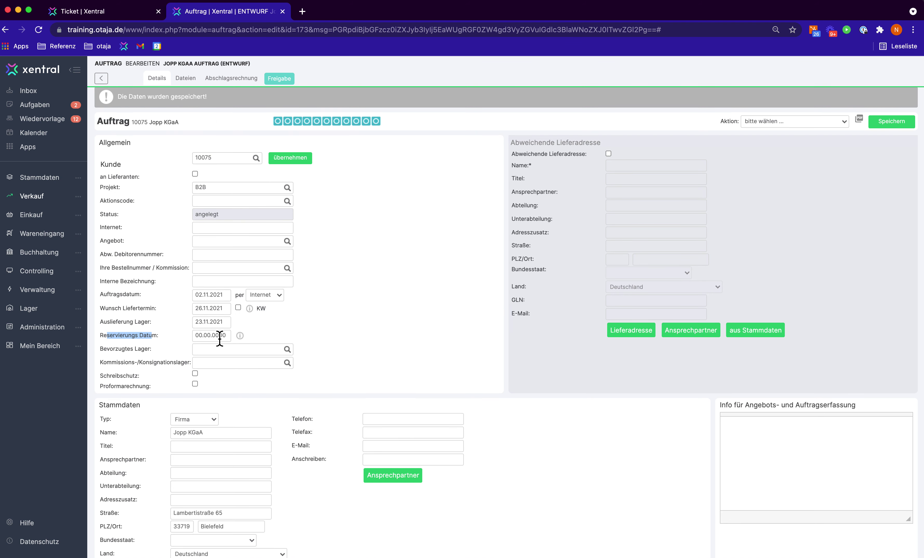
left_click(219, 335)
left_click(223, 372)
Check the Auslieferung Lager date, save the order and review its payment, shipping, invoice and tax settings
left_click_drag(104, 322, 159, 321)
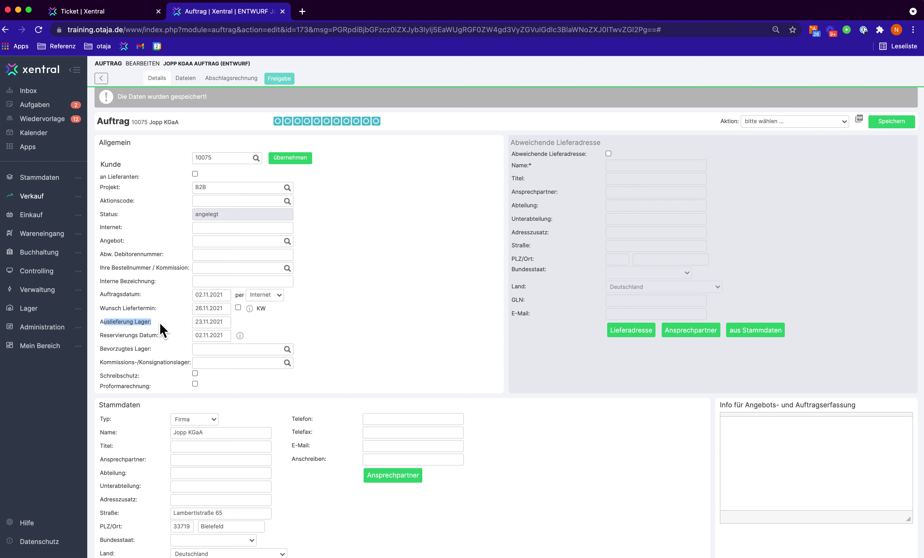
left_click(212, 321)
left_click(257, 325)
left_click(888, 123)
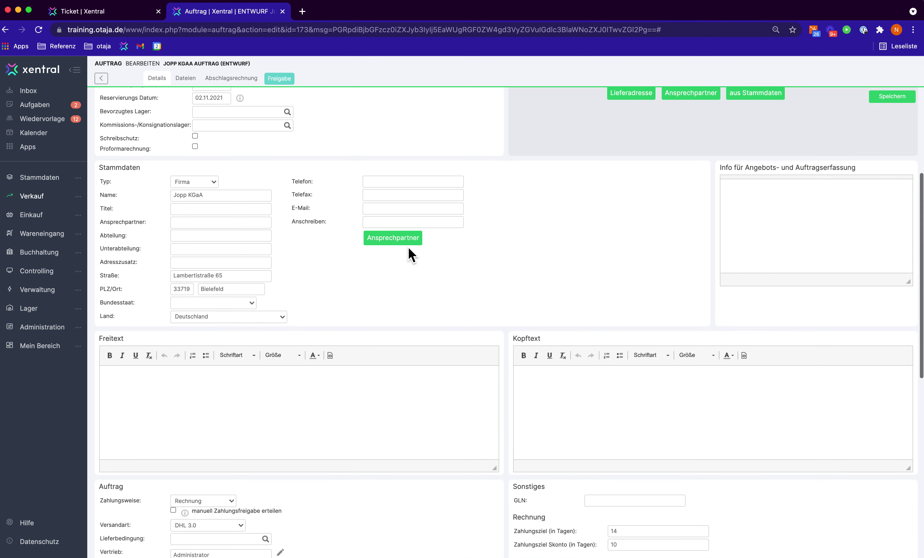
scroll(274, 152, "down", 10)
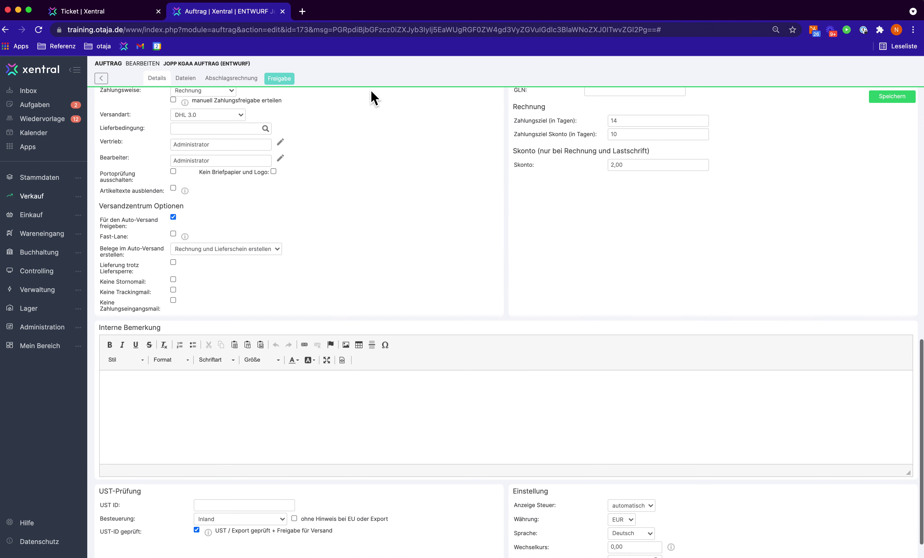
Review the order's remaining settings and compare the requested delivery date in the ticket message with the order
scroll(244, 309, "up", 4)
scroll(266, 441, "down", 5)
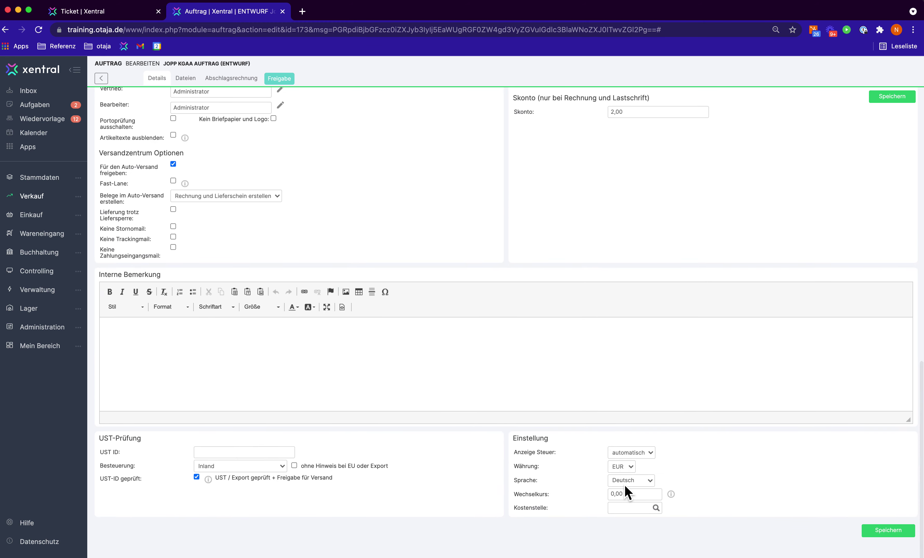
scroll(387, 243, "up", 20)
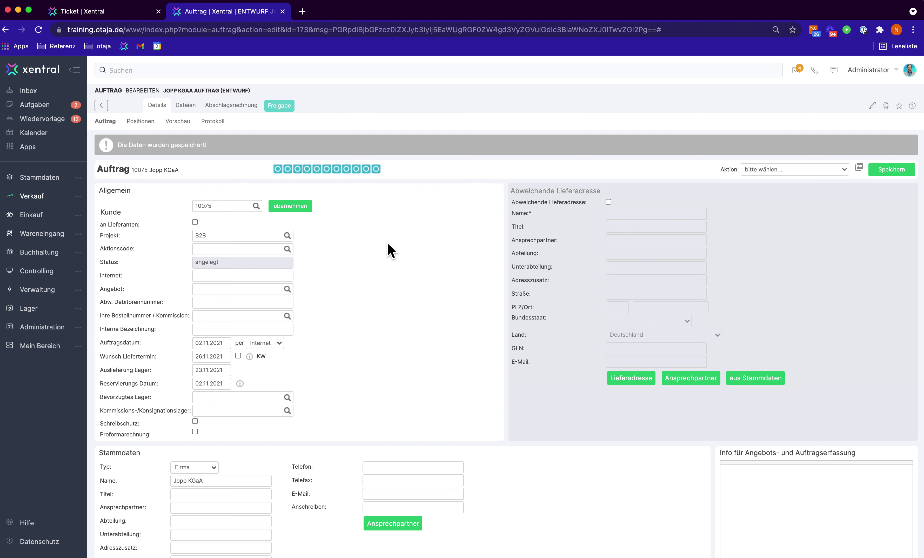
left_click(100, 12)
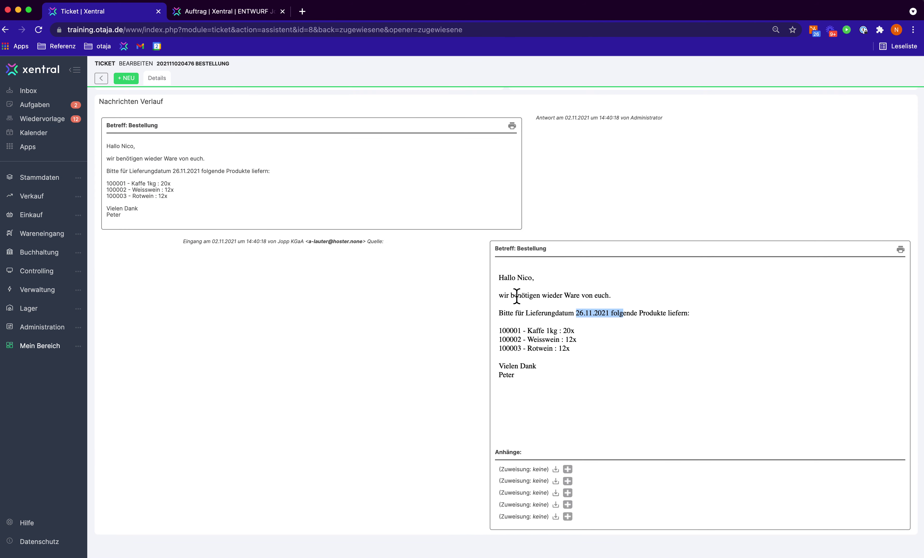
left_click_drag(510, 313, 660, 314)
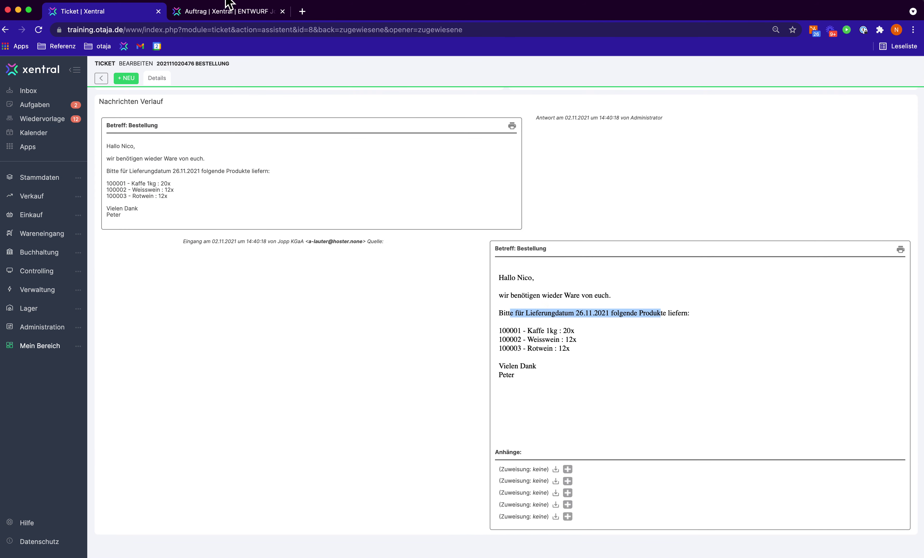
left_click(227, 11)
double_click(217, 205)
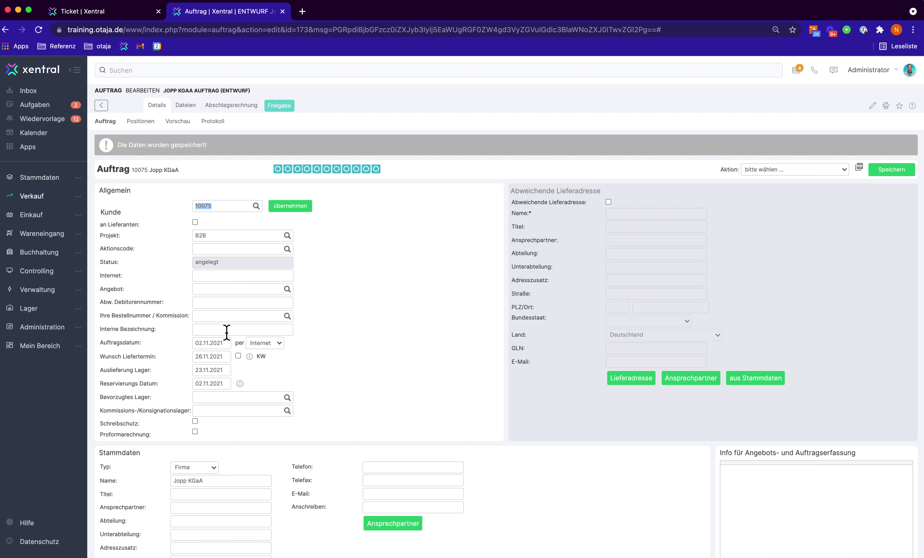
Add article 100001, Kaffee 1kg, from the ticket message to the order's positions with a quantity of 20
left_click(143, 123)
left_click(100, 12)
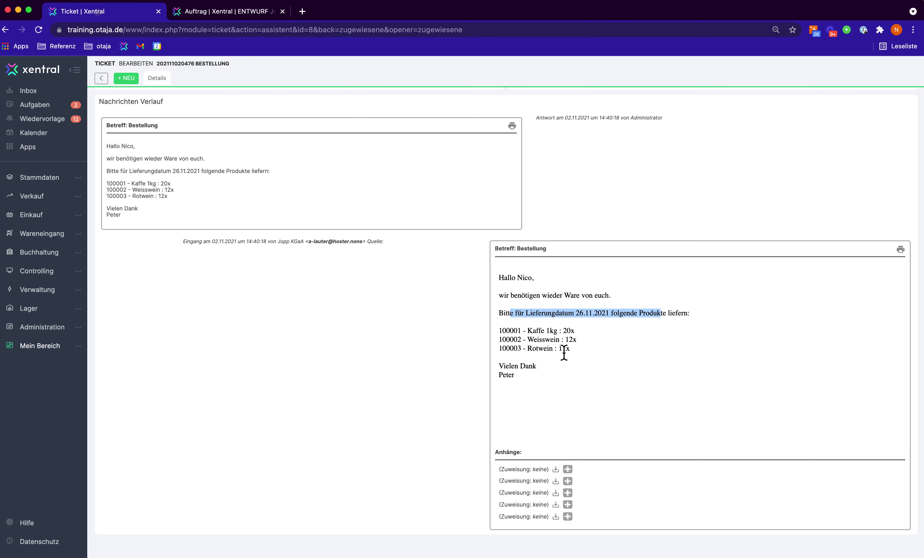
left_click_drag(521, 331, 501, 335)
key("super+c")
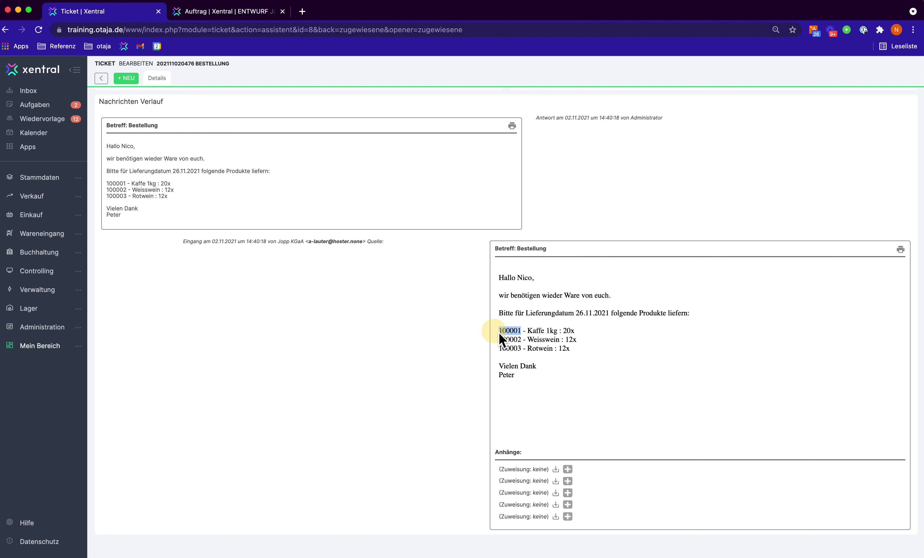
left_click(222, 11)
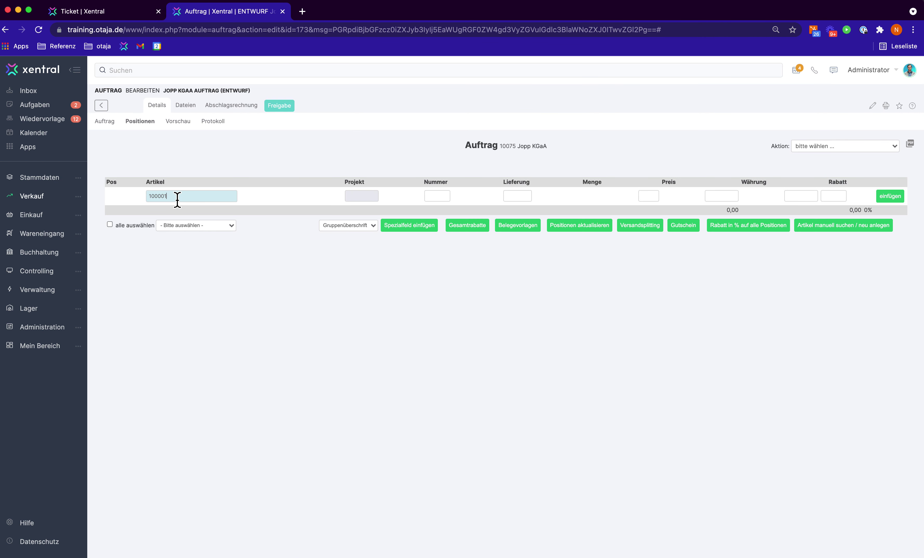
left_click(193, 212)
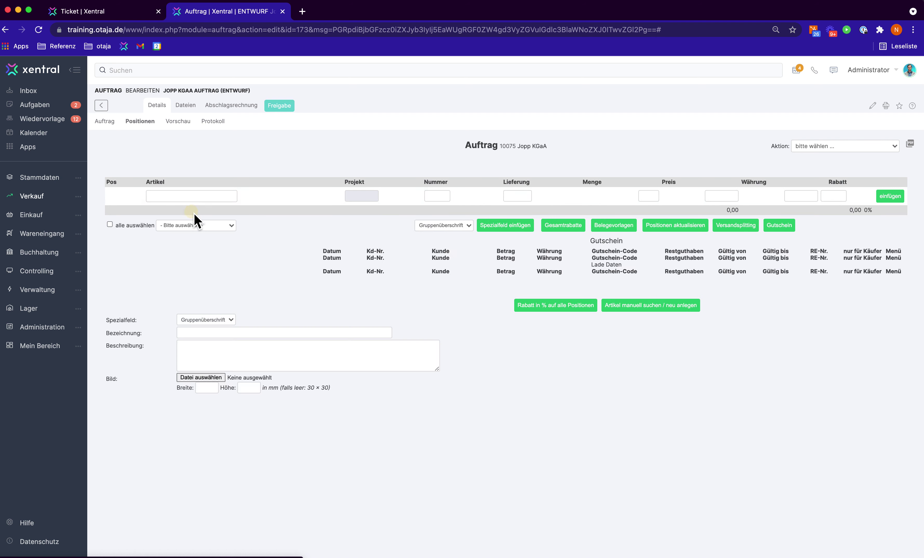
key("super+v")
left_click(221, 216)
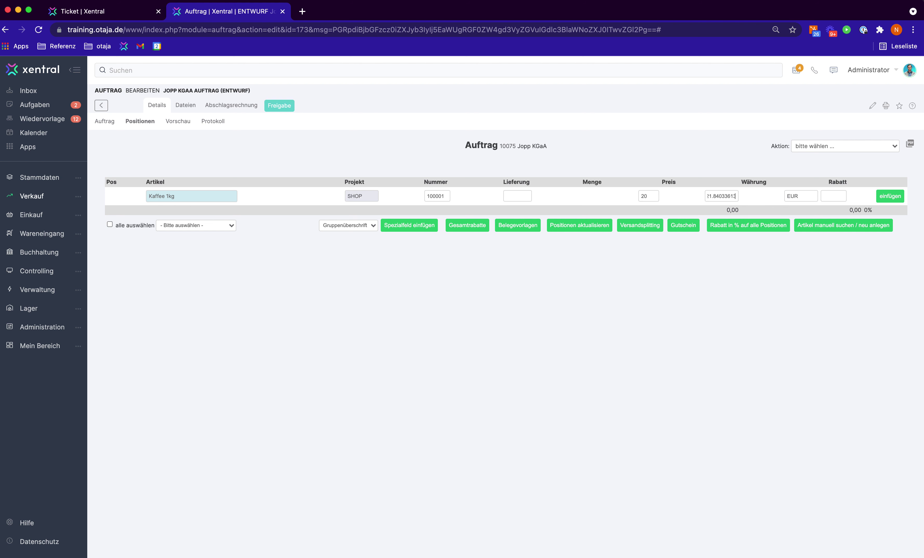
left_click(899, 201)
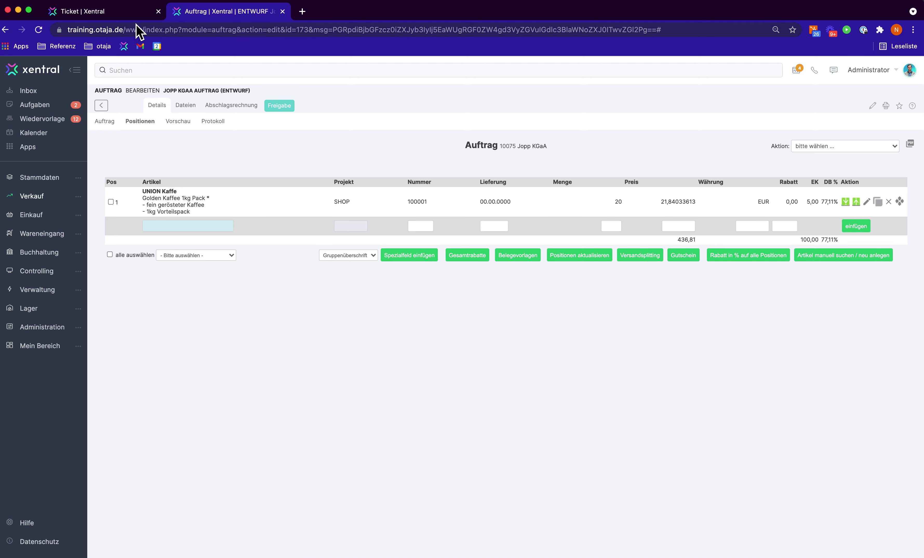
Look up the white wine in the ticket and add Weisswein 0,7 Liter to the order with a quantity of 12
left_click(127, 14)
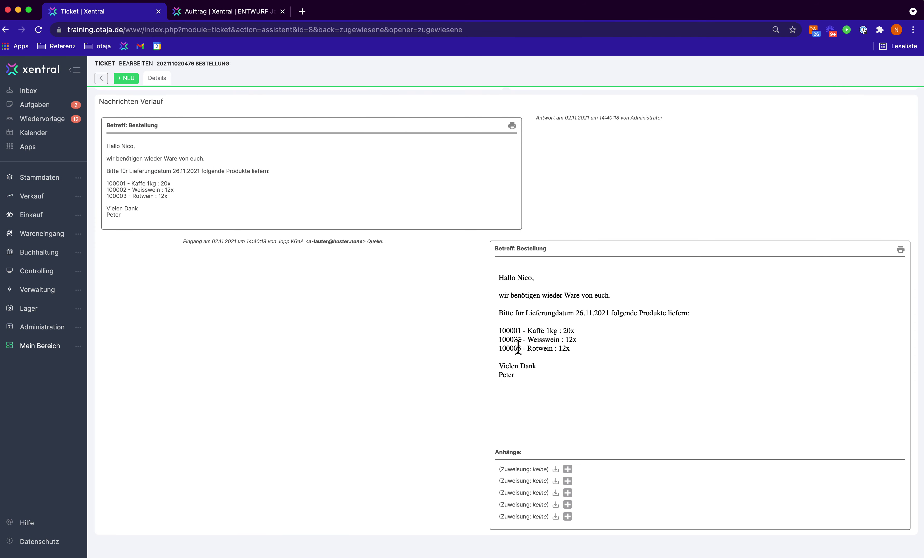
double_click(502, 340)
left_click(246, 12)
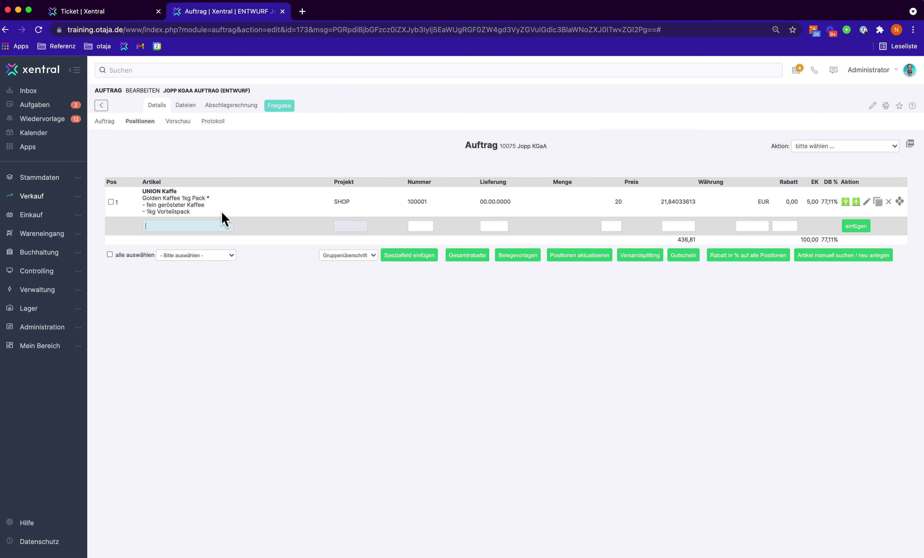
type("weiss")
left_click(182, 241)
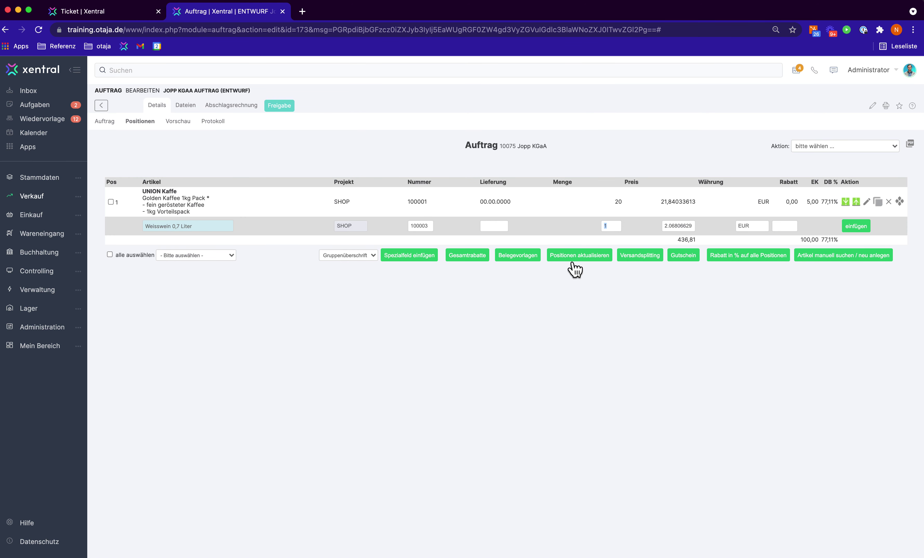
left_click(859, 227)
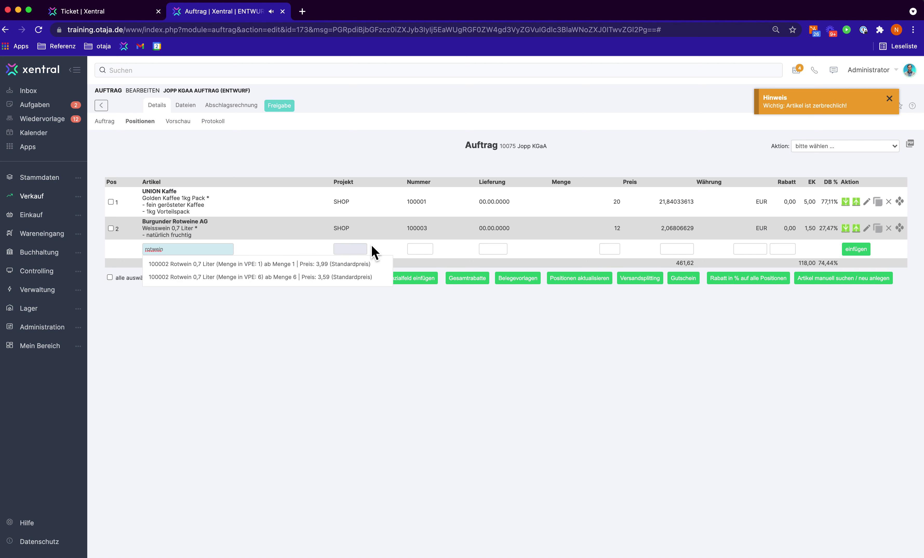
Add Rotwein 0,7 Liter at a price of 3,99 to the order with a quantity of 12
left_click(324, 275)
triple_click(219, 250)
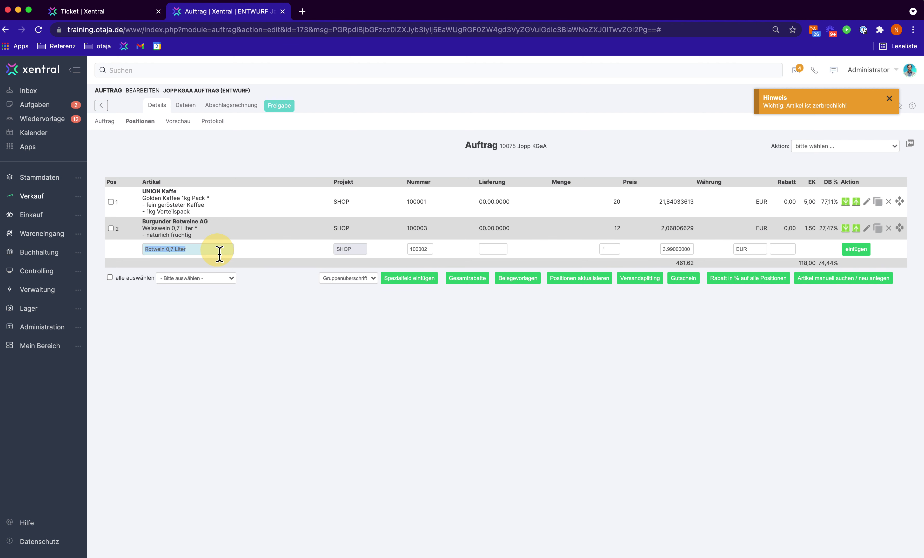
left_click(611, 251)
left_click(867, 252)
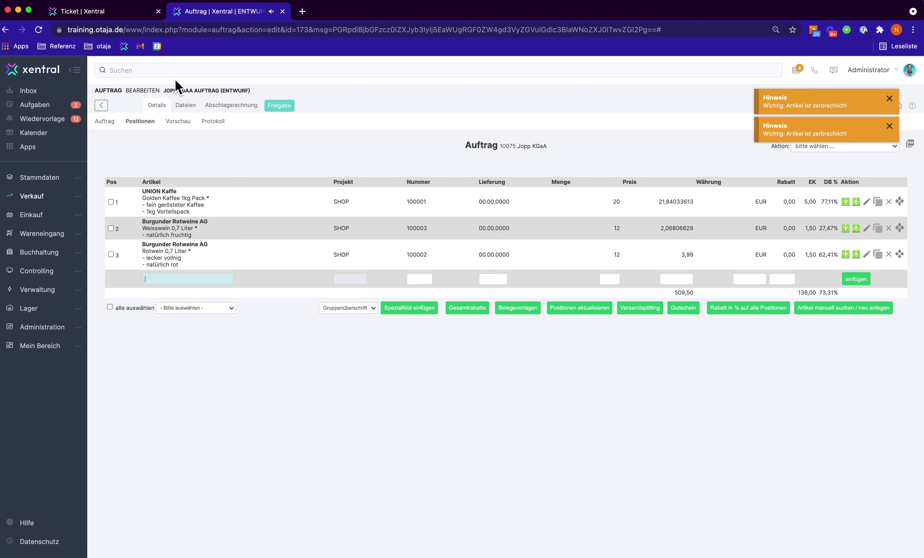
Compare the quantities requested in the ticket message with the order's positions
left_click(113, 12)
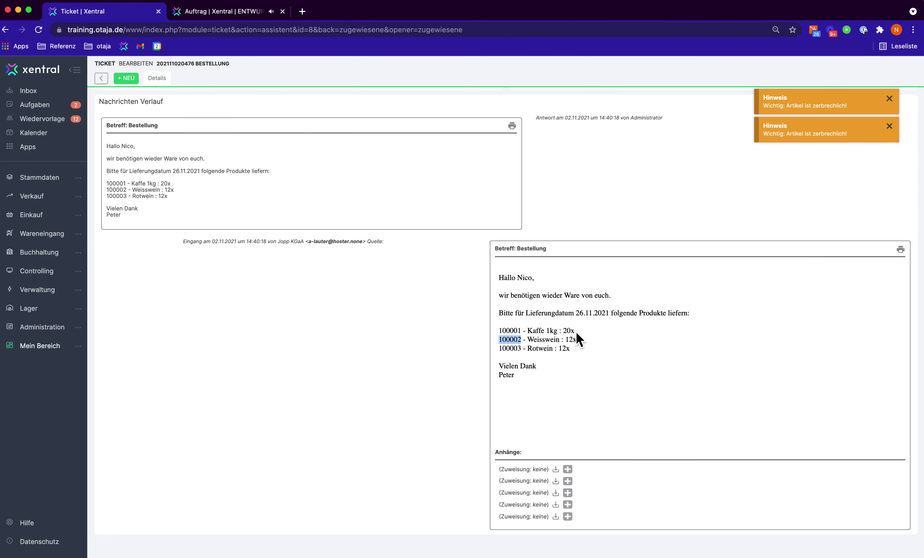
left_click(570, 327)
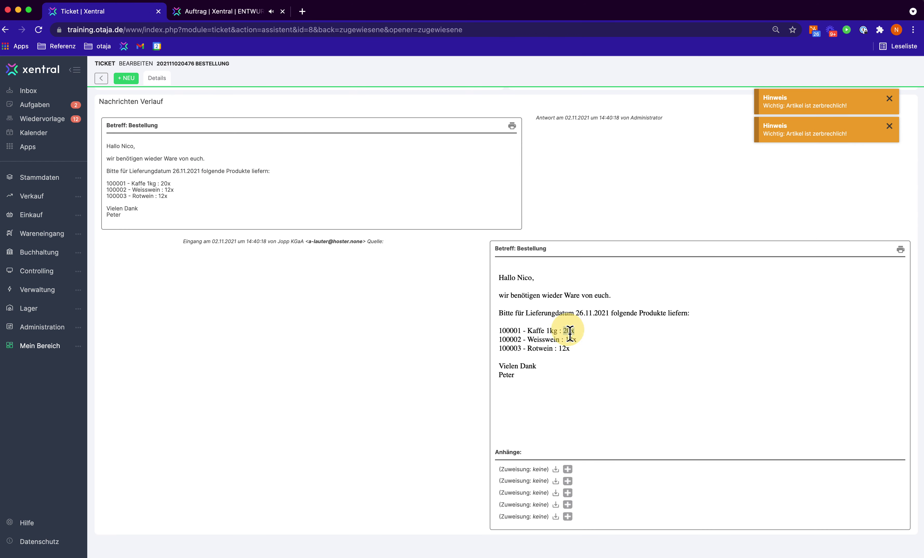
left_click(246, 12)
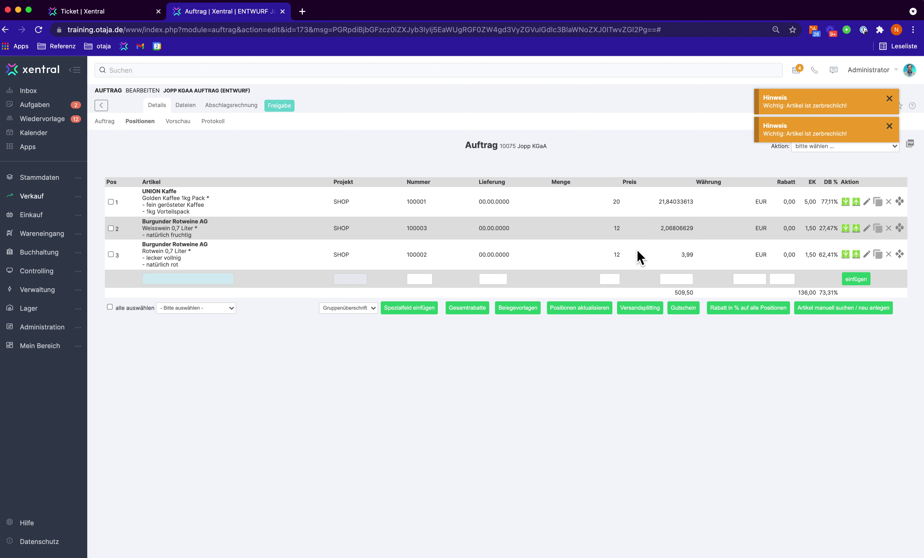
Release the draft order and dismiss the fragile-article notices
left_click(285, 107)
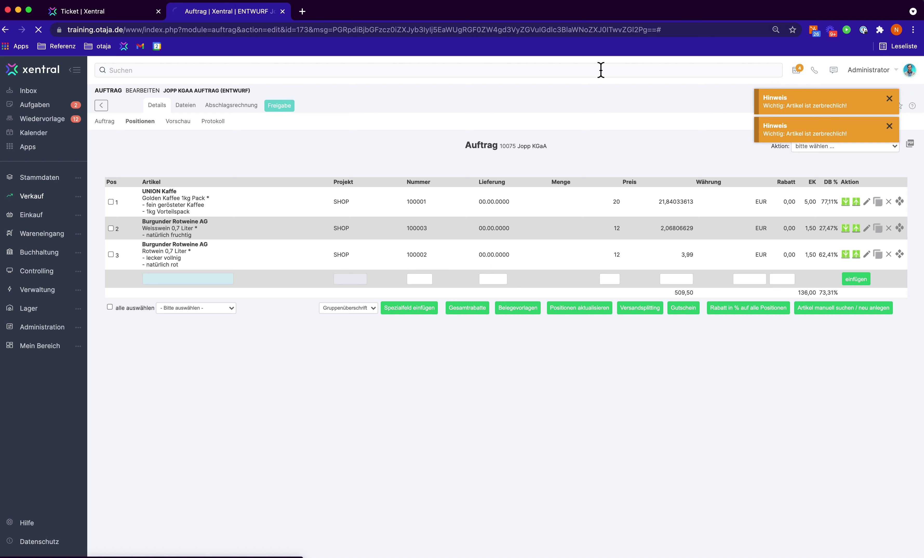
left_click(889, 98)
left_click(890, 99)
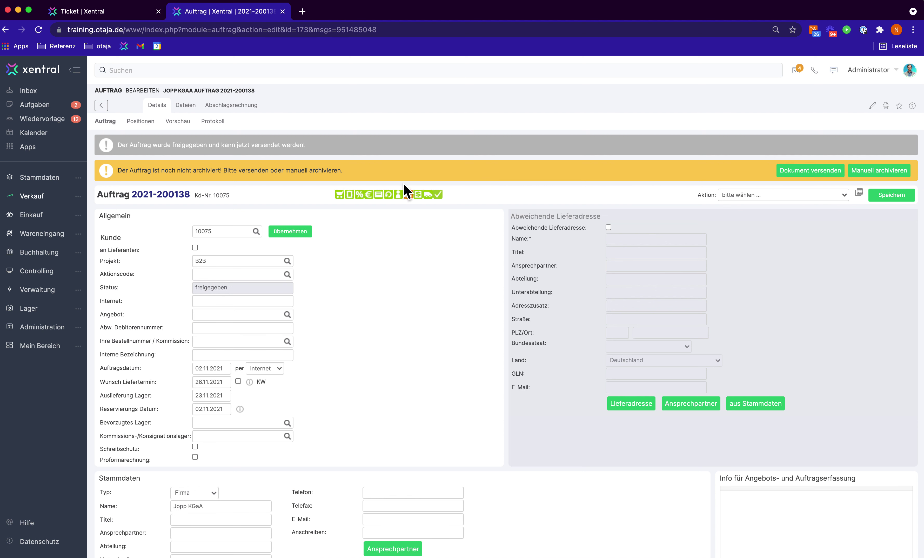
Open the order's document sending dialog and review the confirmation's subject and message text
left_click(811, 173)
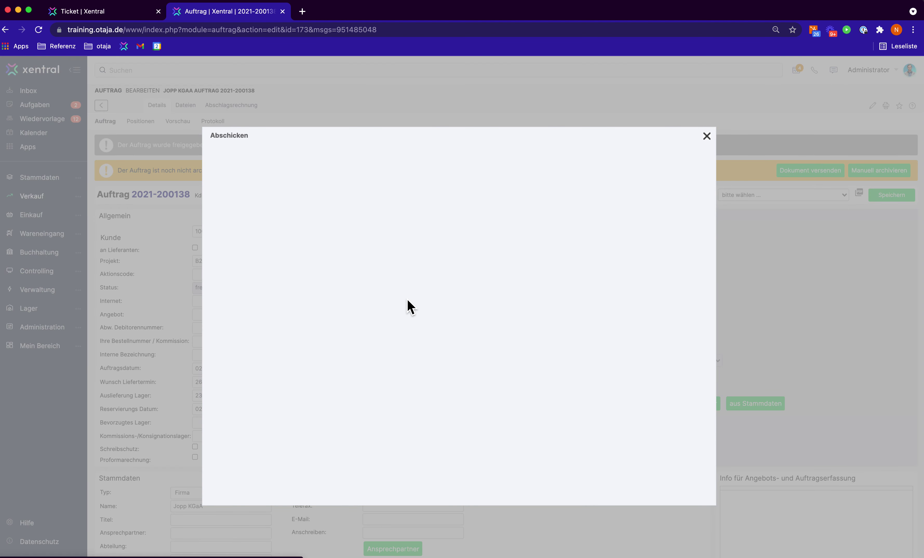
left_click_drag(258, 227, 397, 228)
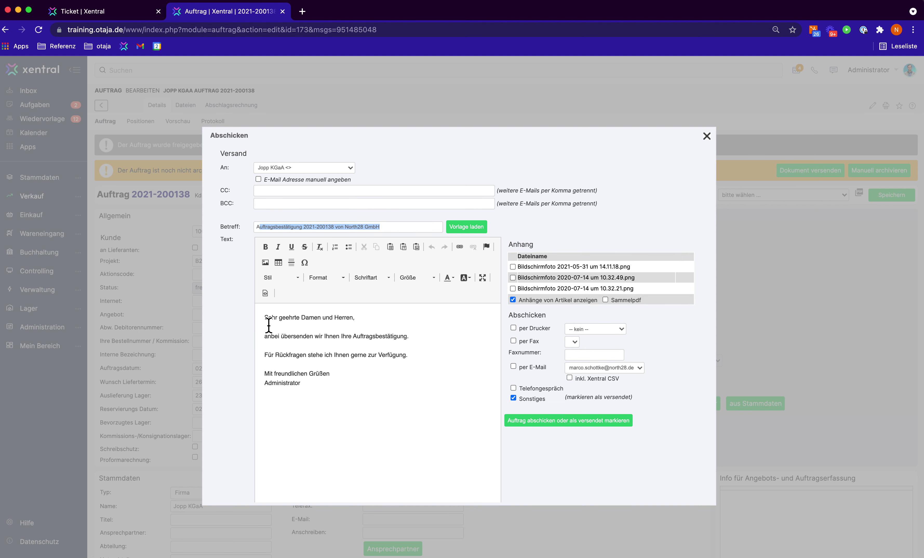
left_click_drag(268, 324, 357, 420)
left_click(357, 420)
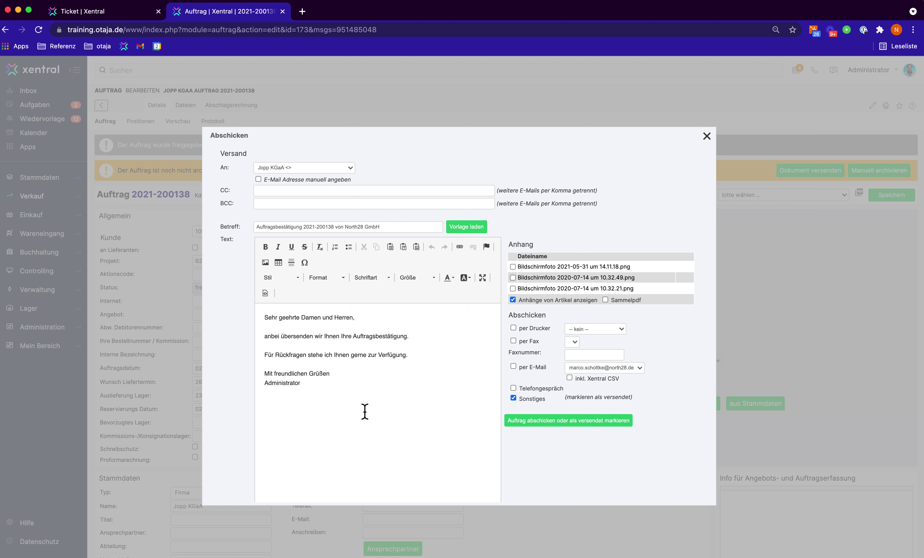
Examine the sending options and mark the order confirmation as sent using the Sonstiges option
left_click(513, 366)
left_click_drag(582, 397, 635, 397)
left_click(513, 366)
left_click(515, 400)
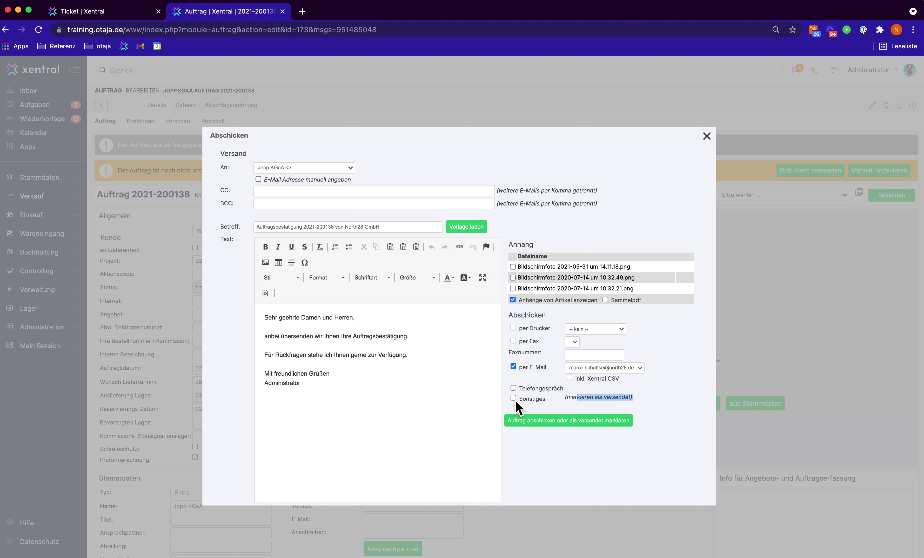
left_click(553, 421)
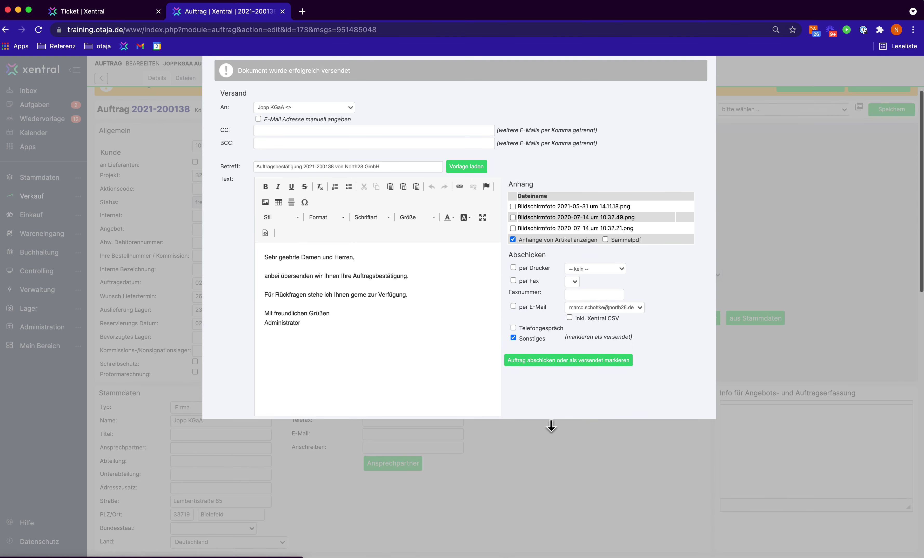
Check the order's dispatch history and protocol entries in the sending dialog and close it
scroll(391, 190, "down", 5)
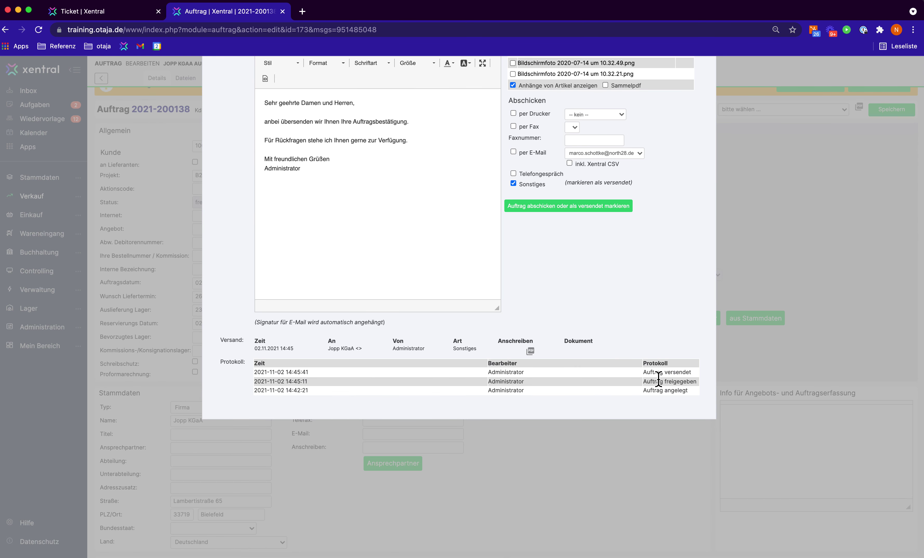
triple_click(691, 367)
scroll(624, 209, "up", 10)
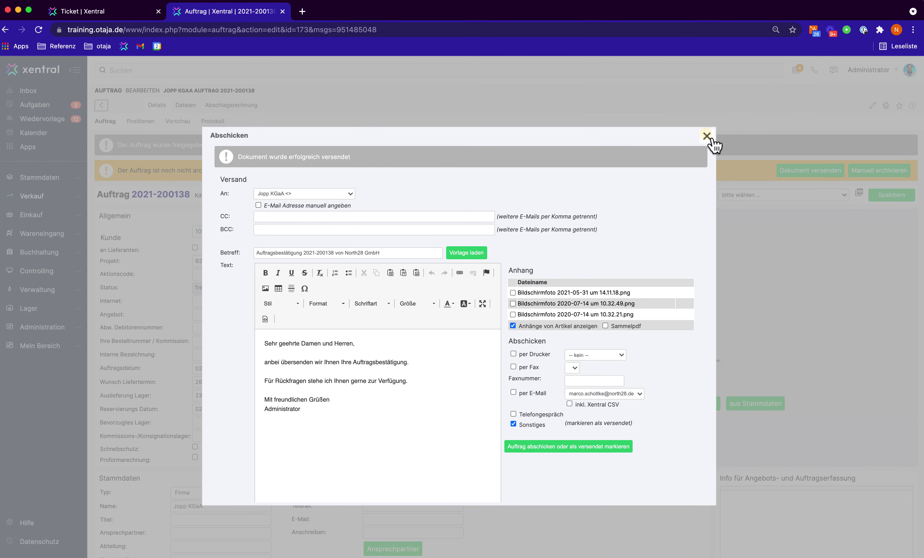
left_click(708, 138)
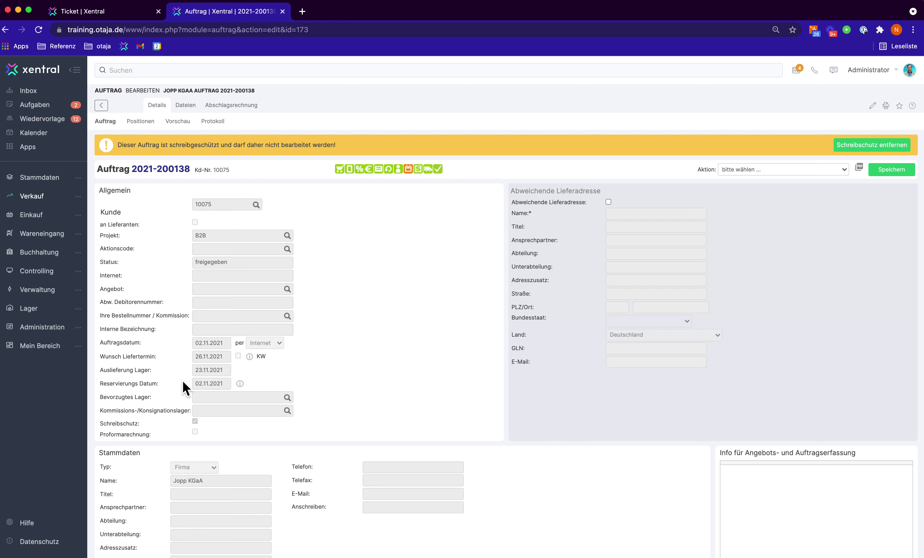
Return to the order overview and filter the list to open orders
left_click(102, 106)
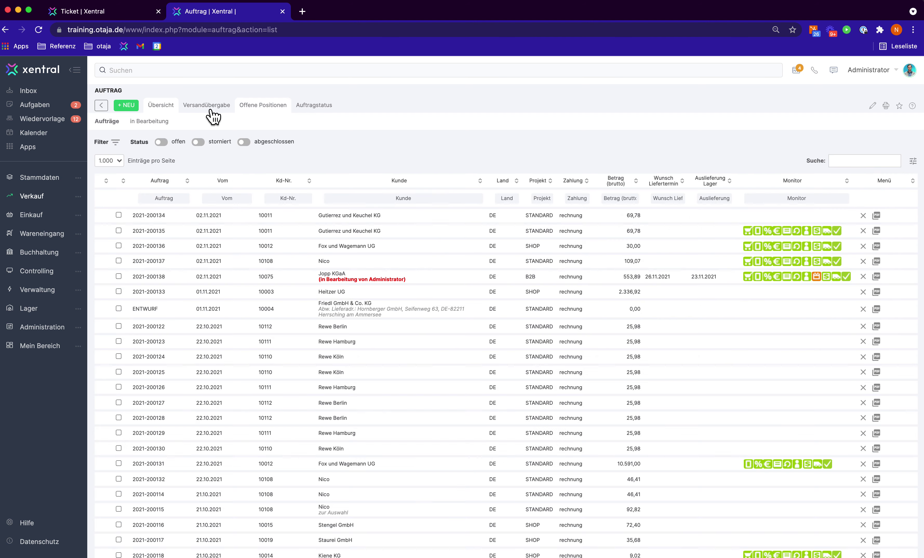
left_click(162, 142)
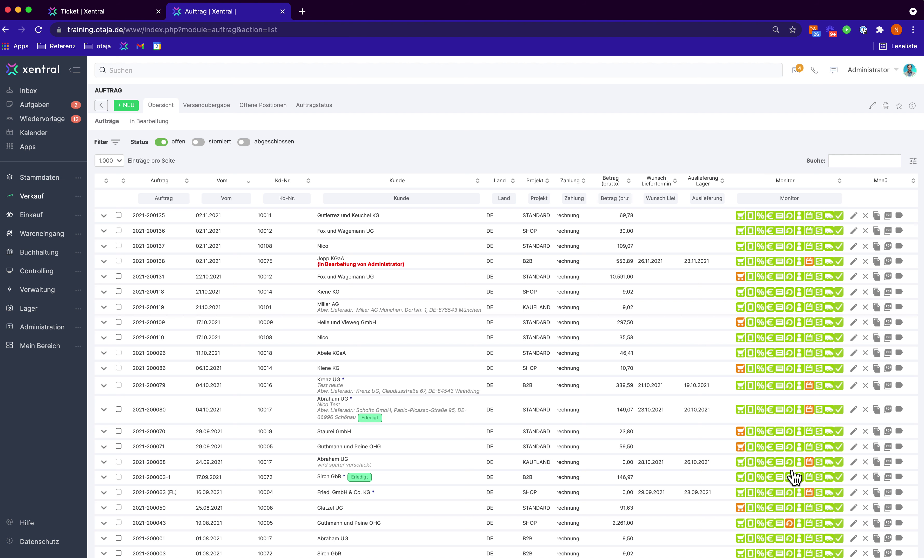
Open the Versandübergabe list and deselect all of its orders
left_click(203, 106)
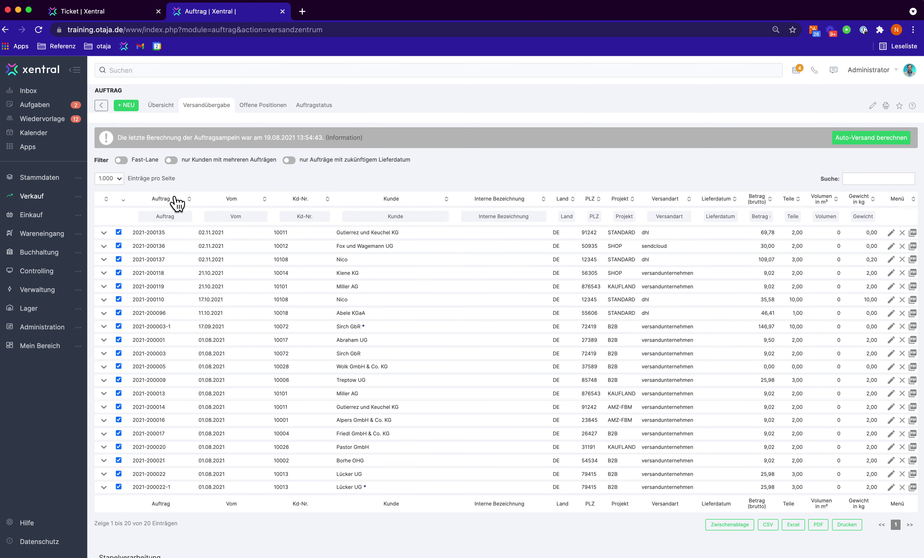
scroll(275, 447, "down", 2)
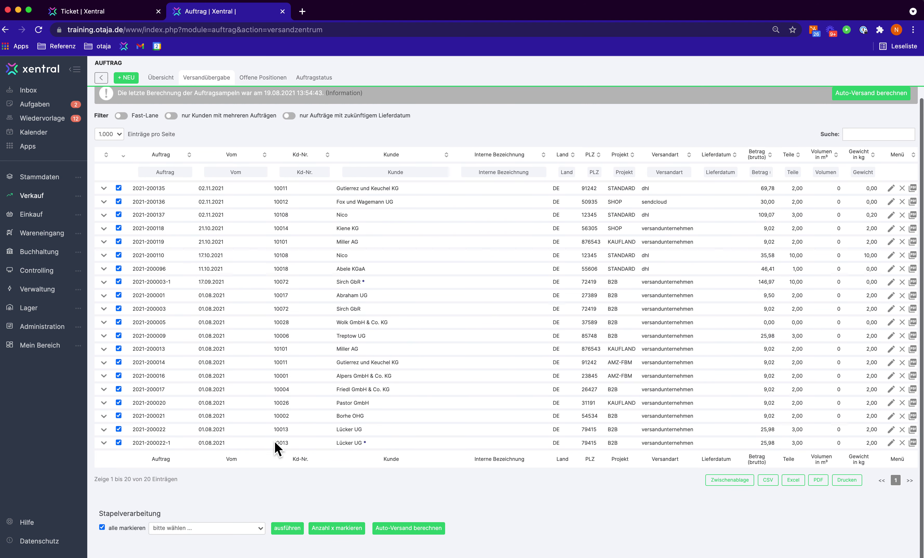
left_click(102, 527)
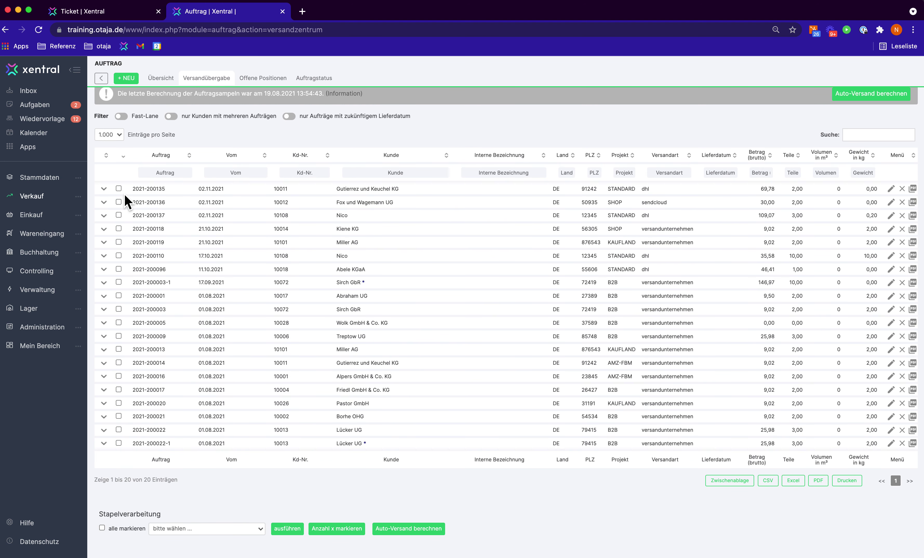
Select the first six orders in the Versandübergabe list for batch processing
left_click(119, 189)
left_click(119, 202)
left_click(119, 215)
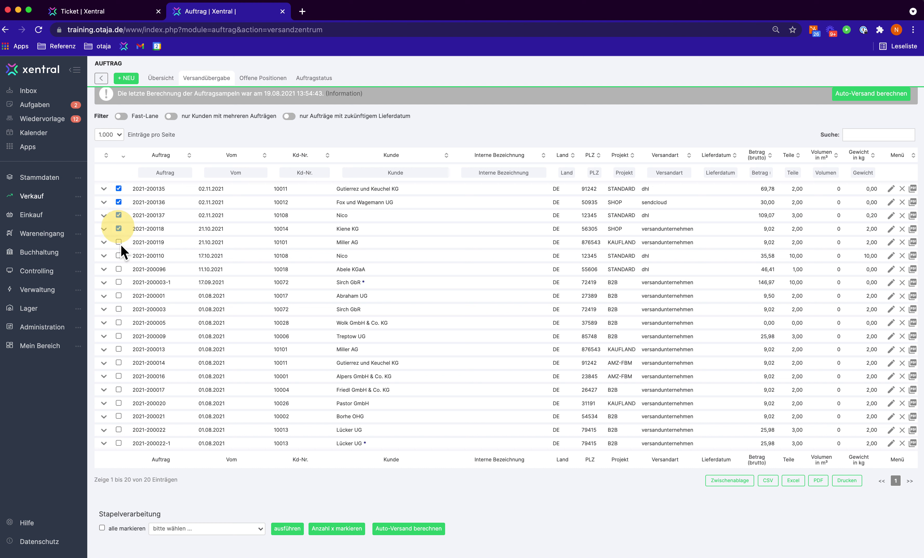
left_click(119, 243)
left_click(119, 256)
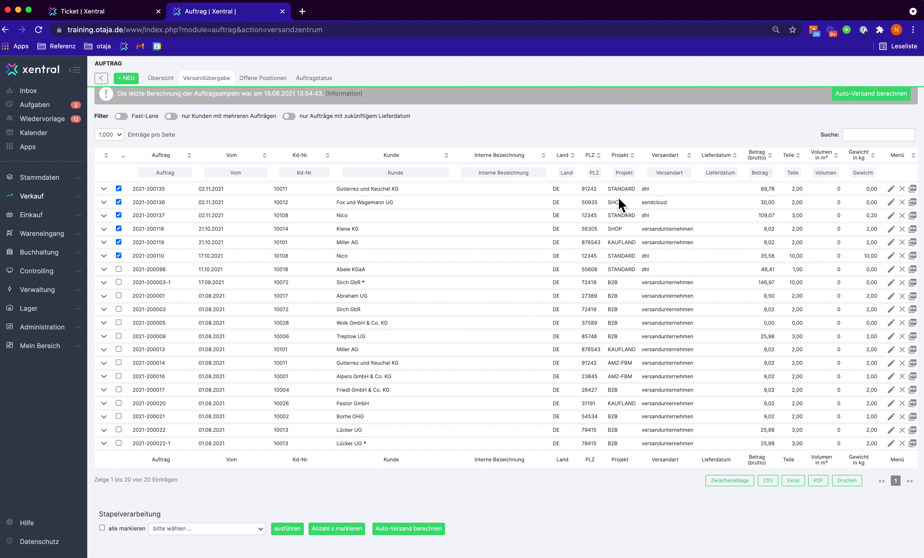
Run the Auto-Versand batch action on the selected orders and dismiss the notice
left_click(210, 528)
left_click(203, 548)
left_click(206, 531)
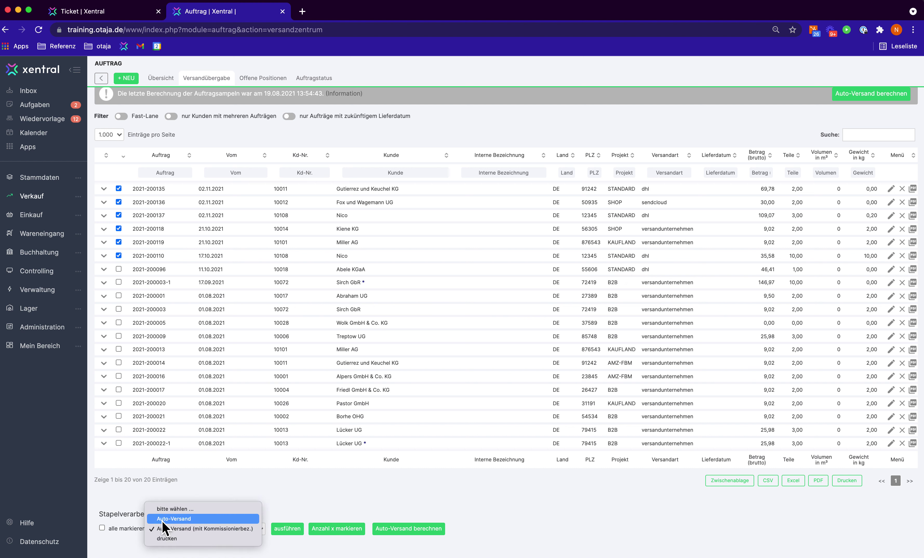
left_click(189, 519)
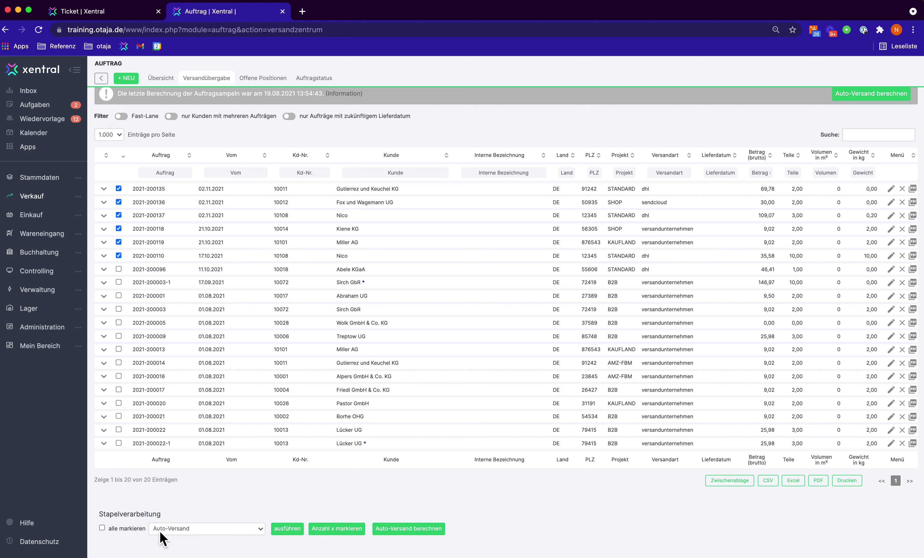
left_click(293, 531)
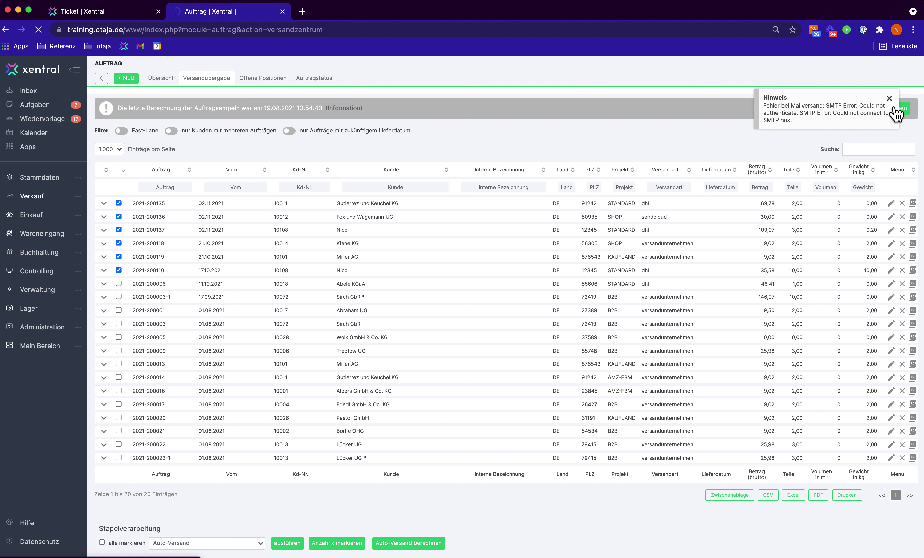
left_click(889, 98)
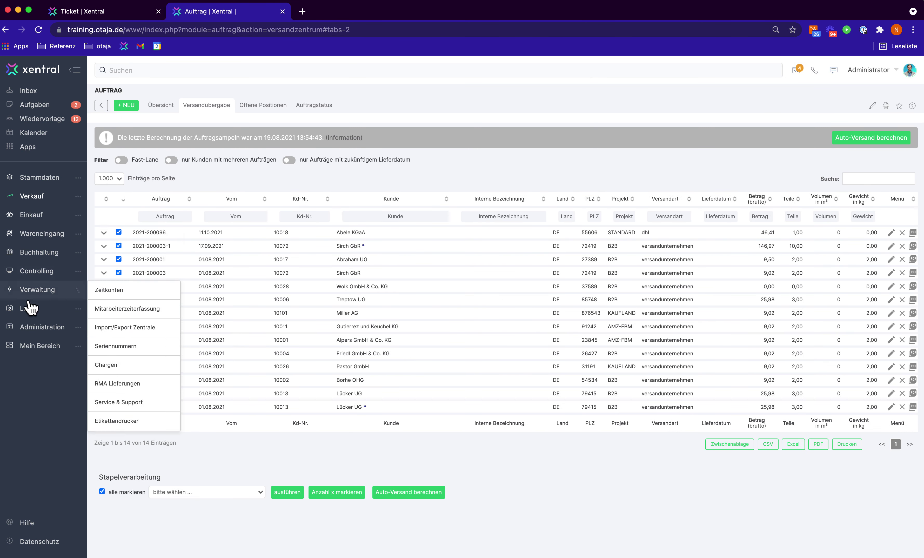
Open the Lager module's list of open Kommissionierläufe and dismiss the remaining notice
mouse_move(15, 308)
left_click(126, 519)
left_click(889, 99)
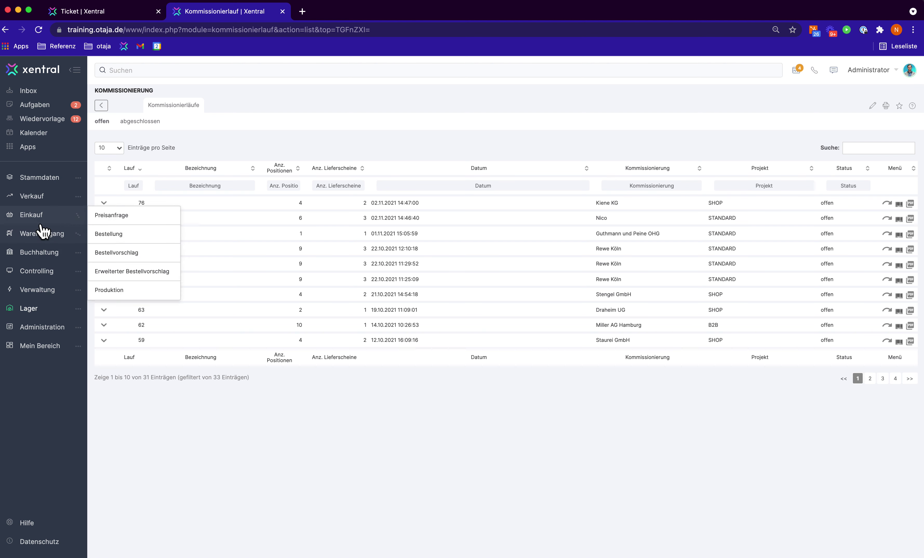
Remove the active Kommissionierlauf in the Versandzentrum and sort its open deliveries by date, newest first
mouse_move(75, 309)
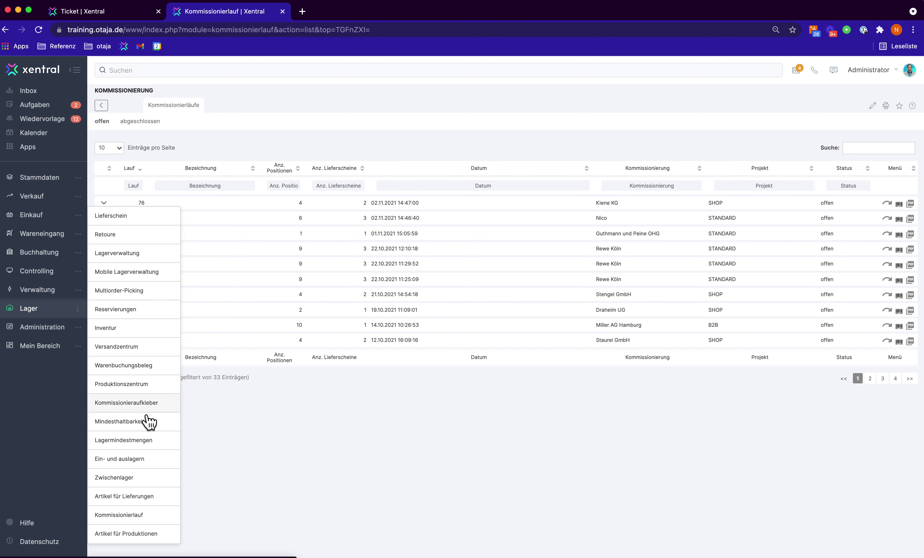
left_click(149, 353)
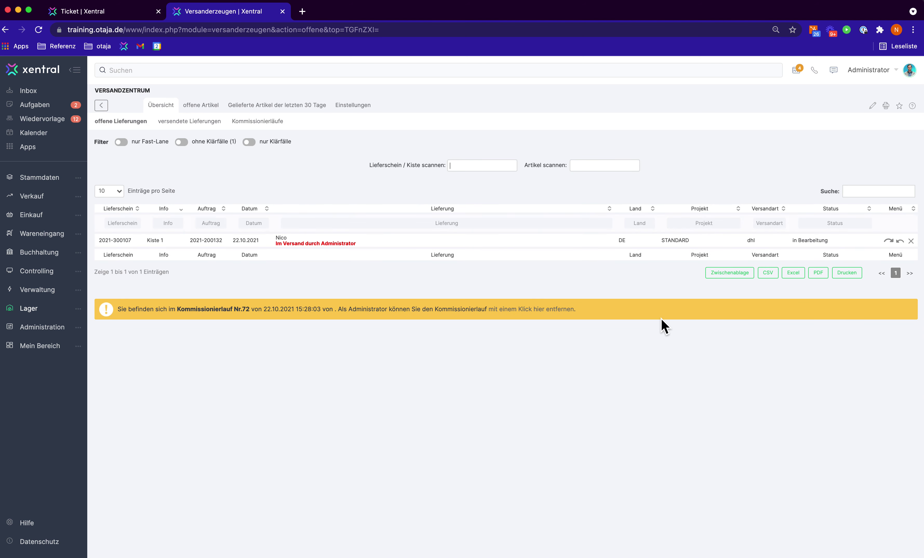
left_click(556, 309)
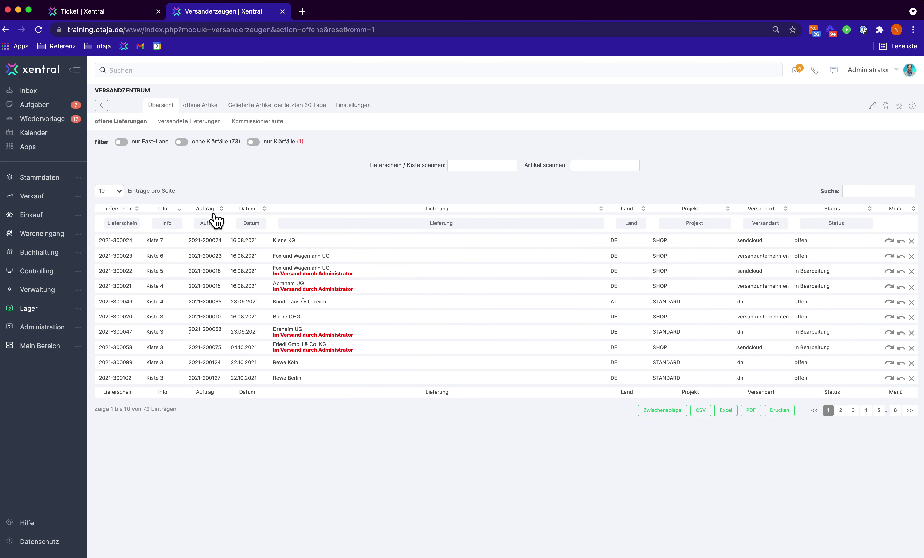
left_click(248, 209)
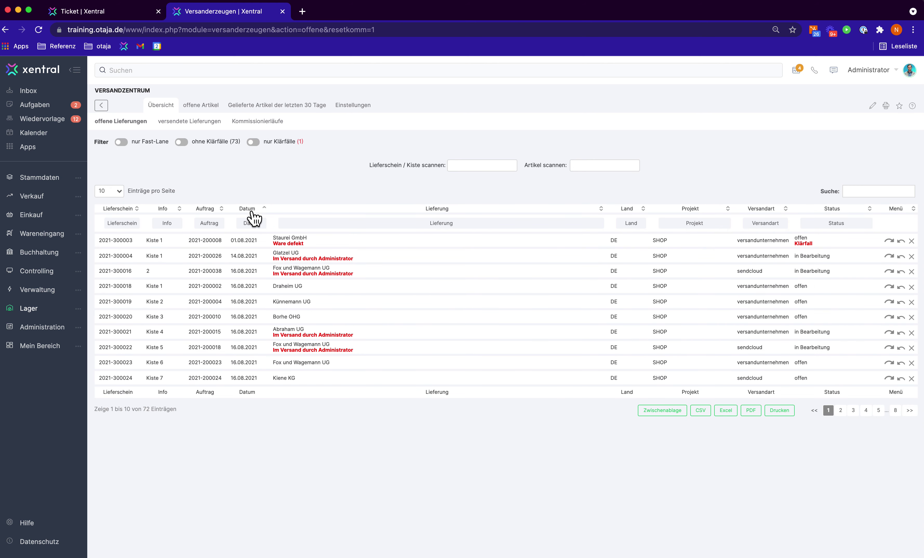
left_click(251, 211)
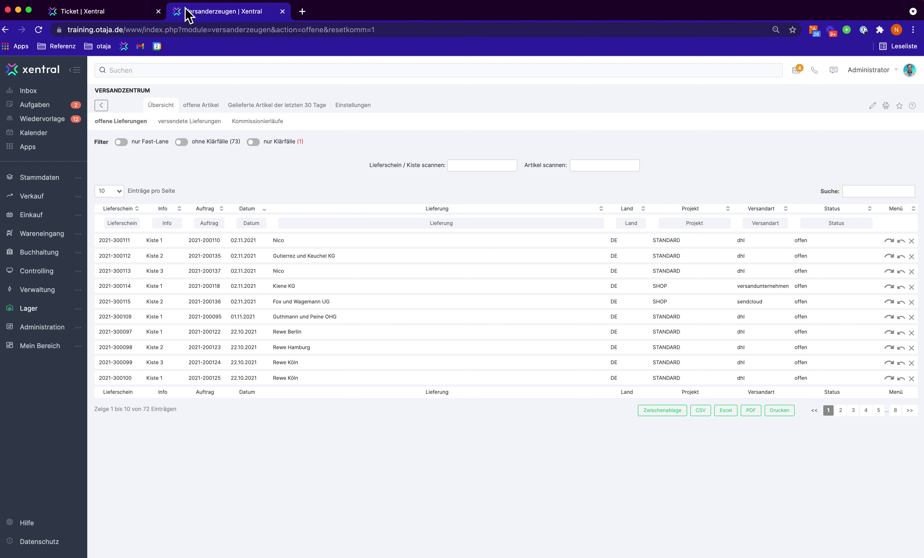
Return to the Bestellung ticket, check its address action options, and close the Versandzentrum browser tab
left_click(145, 14)
scroll(439, 314, "up", 3)
scroll(192, 184, "up", 5)
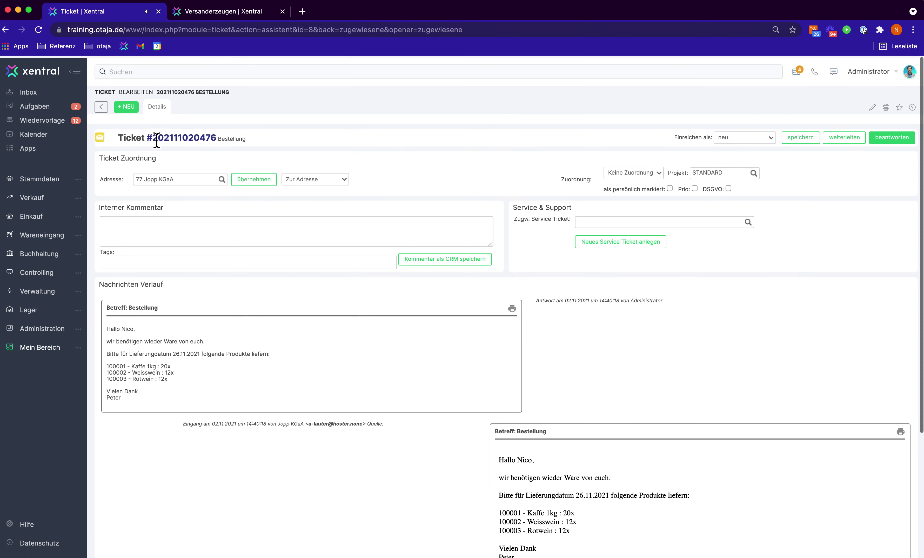
left_click(293, 178)
left_click(318, 178)
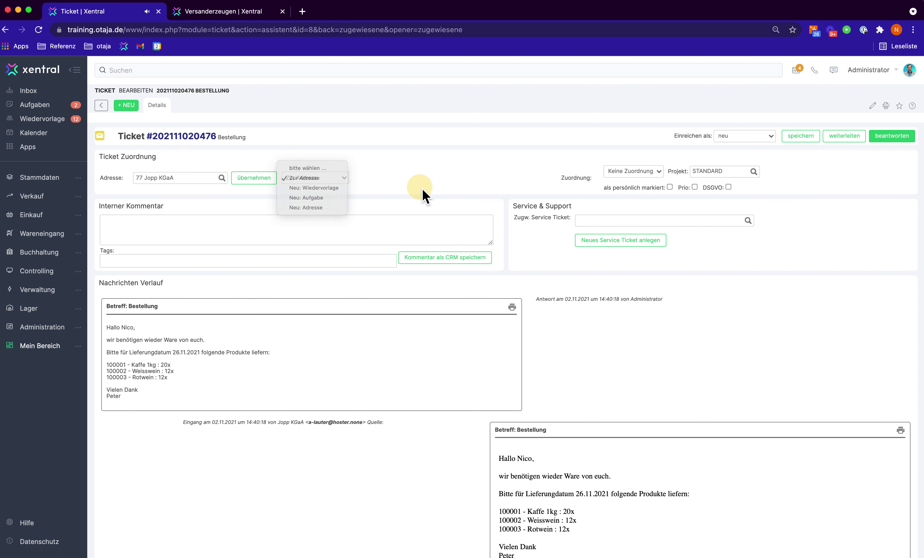
left_click(282, 12)
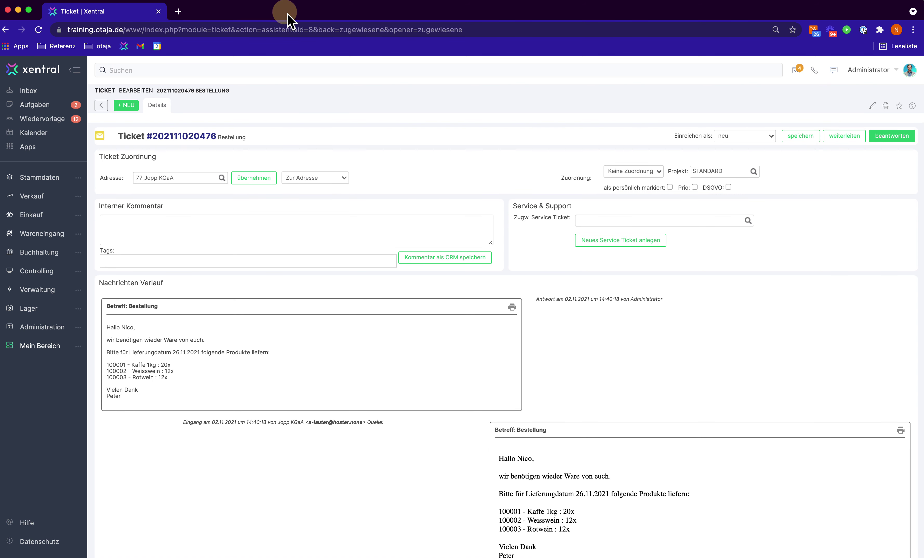